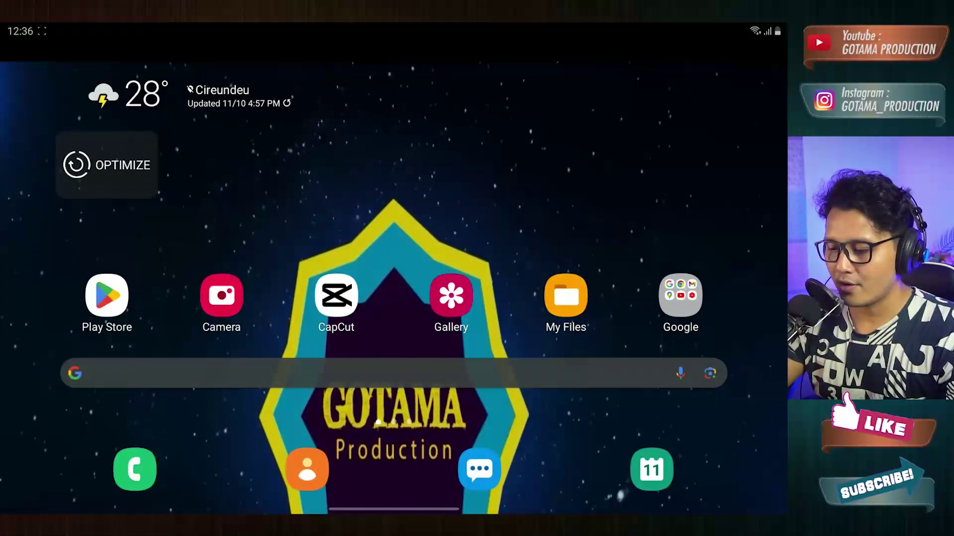
Start a new CapCut project with the 4-second jumping clip from the bahan album.
{"action": "left_click", "coordinate": [336, 295]}
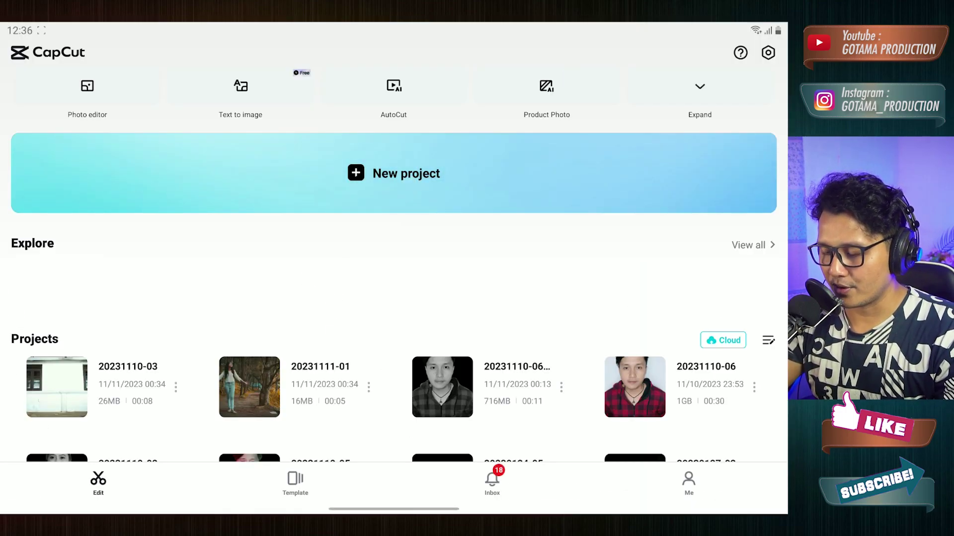
{"action": "left_click", "coordinate": [394, 174]}
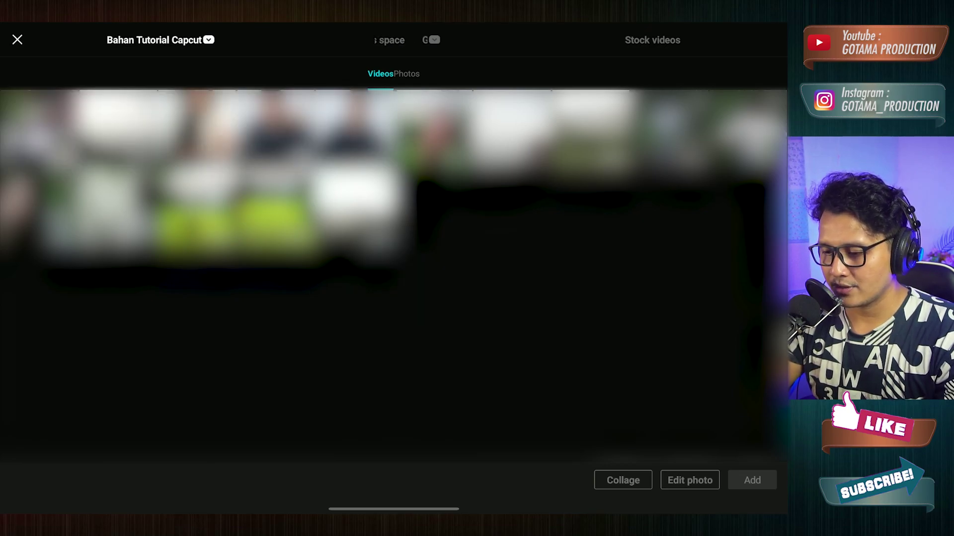
{"action": "left_click", "coordinate": [40, 128]}
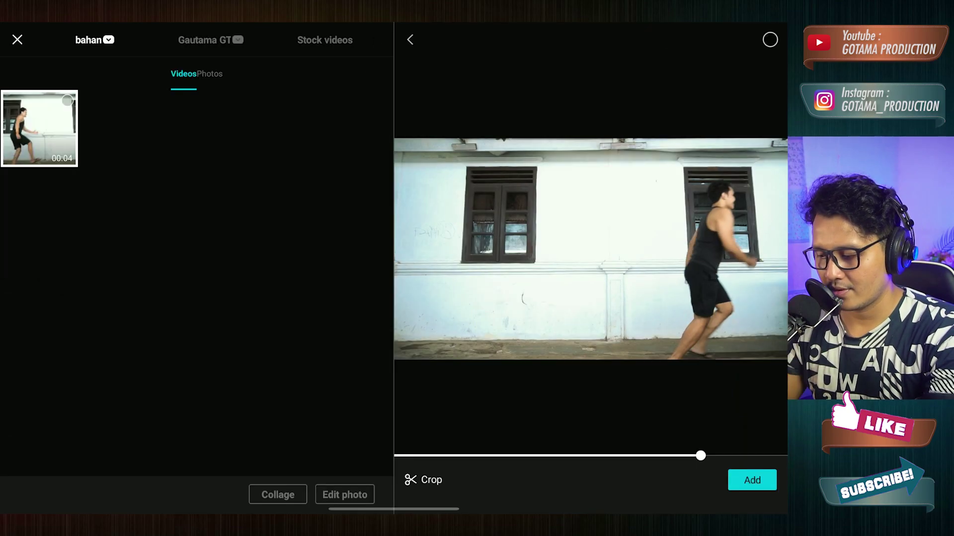
{"action": "left_click", "coordinate": [752, 480]}
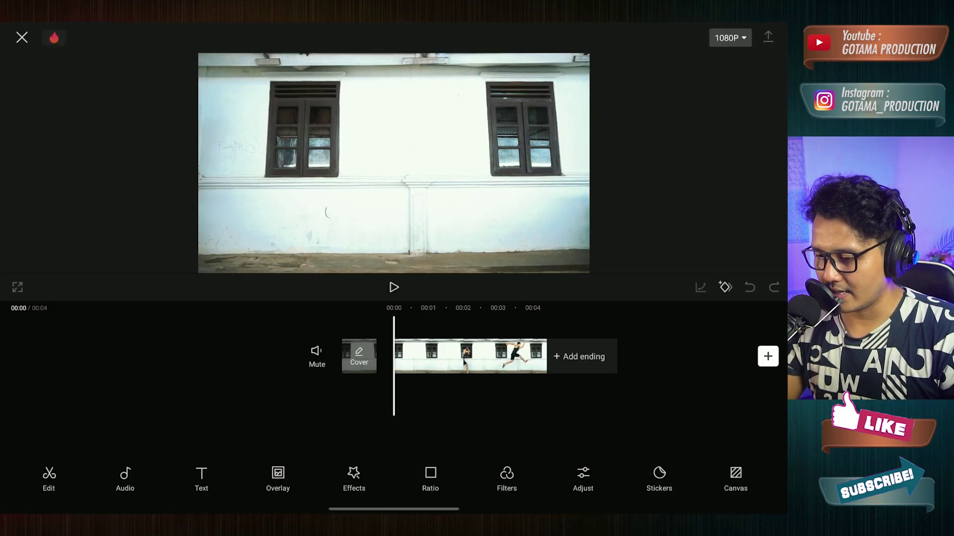
Mute the clip's original audio and scrub to the highest mid-air frame near 00:02.
{"action": "left_click", "coordinate": [316, 356]}
{"action": "left_click_drag", "start_coordinate": [494, 432], "coordinate": [397, 426]}
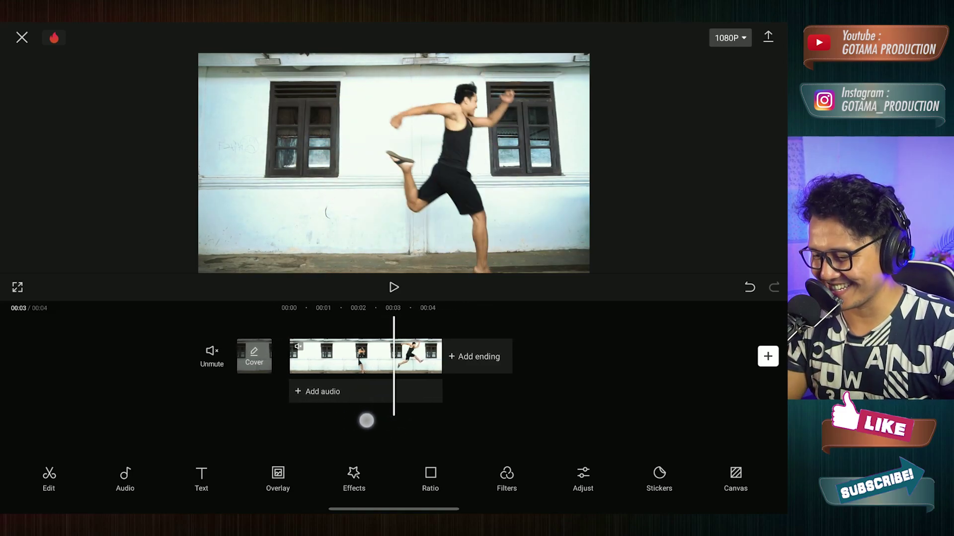
{"action": "scroll", "coordinate": [397, 425], "scroll_direction": "up", "scroll_amount": 3}
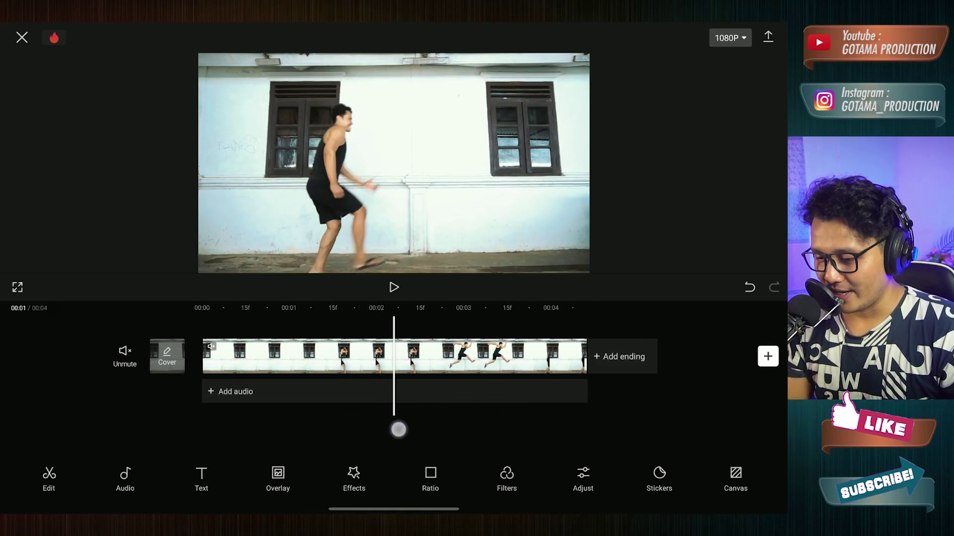
{"action": "left_click_drag", "start_coordinate": [506, 423], "coordinate": [336, 410]}
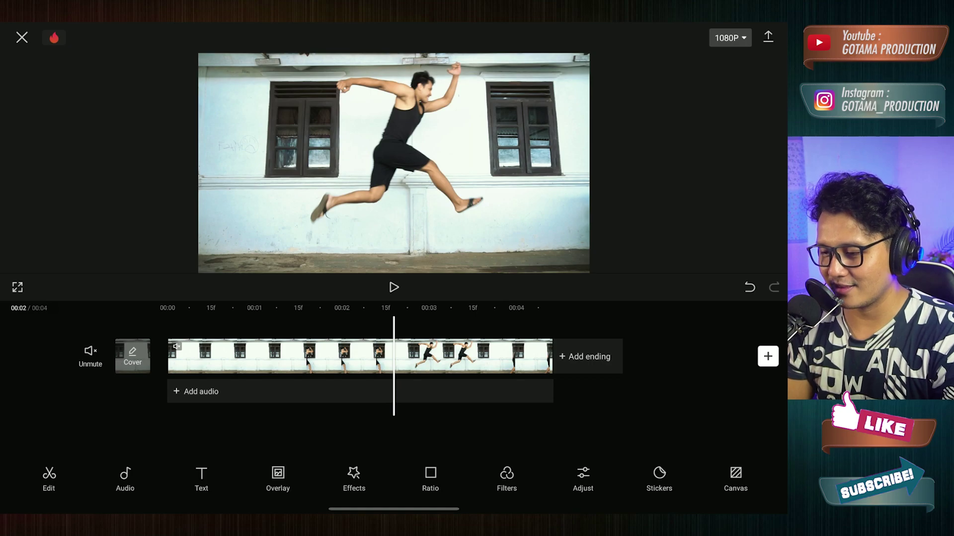
{"action": "mouse_move", "coordinate": [450, 408]}
{"action": "left_mouse_down"}
{"action": "mouse_move", "coordinate": [338, 428]}
{"action": "mouse_move", "coordinate": [450, 436]}
{"action": "left_mouse_up"}
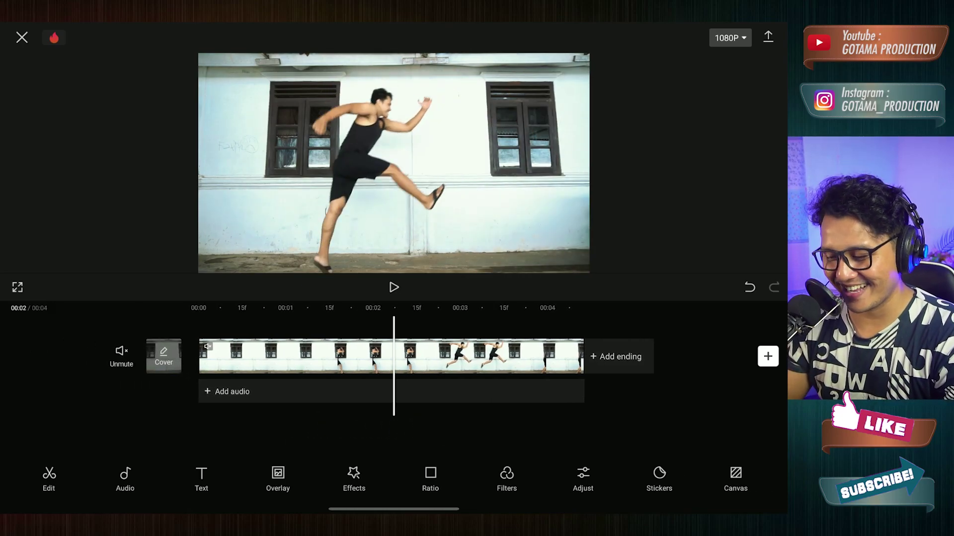
{"action": "mouse_move", "coordinate": [375, 424]}
{"action": "left_mouse_down"}
{"action": "mouse_move", "coordinate": [430, 426]}
{"action": "mouse_move", "coordinate": [345, 412]}
{"action": "left_mouse_up"}
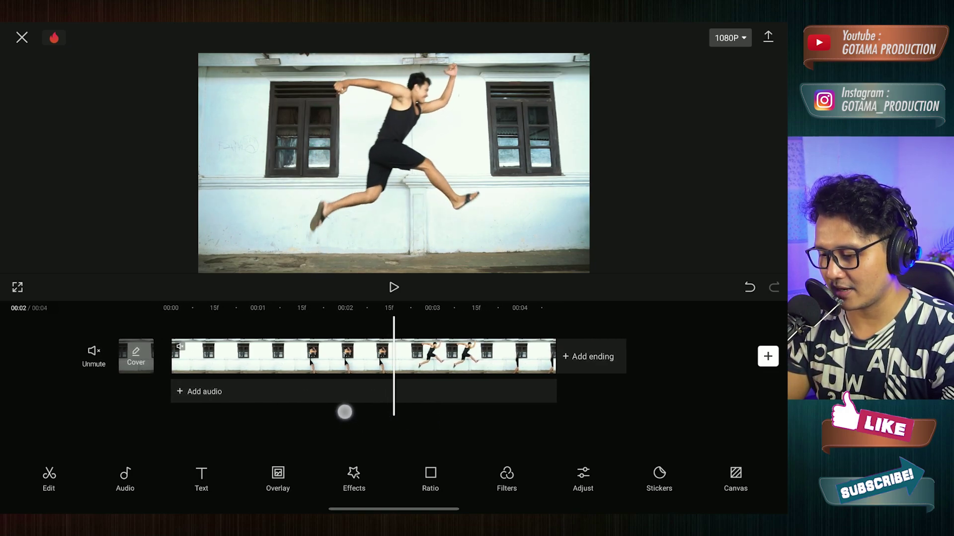
Select the clip and freeze the mid-air frame for 3 seconds.
{"action": "left_click", "coordinate": [433, 357]}
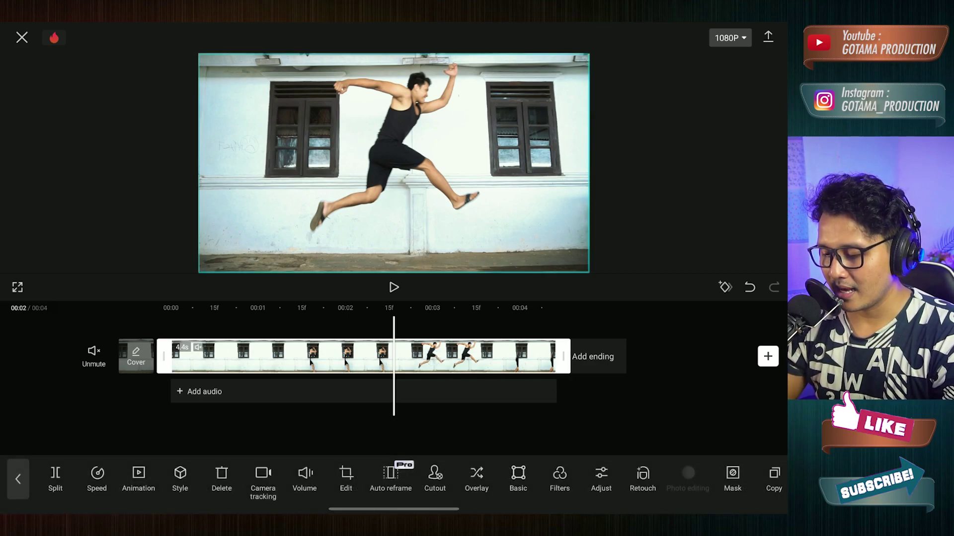
{"action": "left_click_drag", "start_coordinate": [516, 474], "coordinate": [209, 475]}
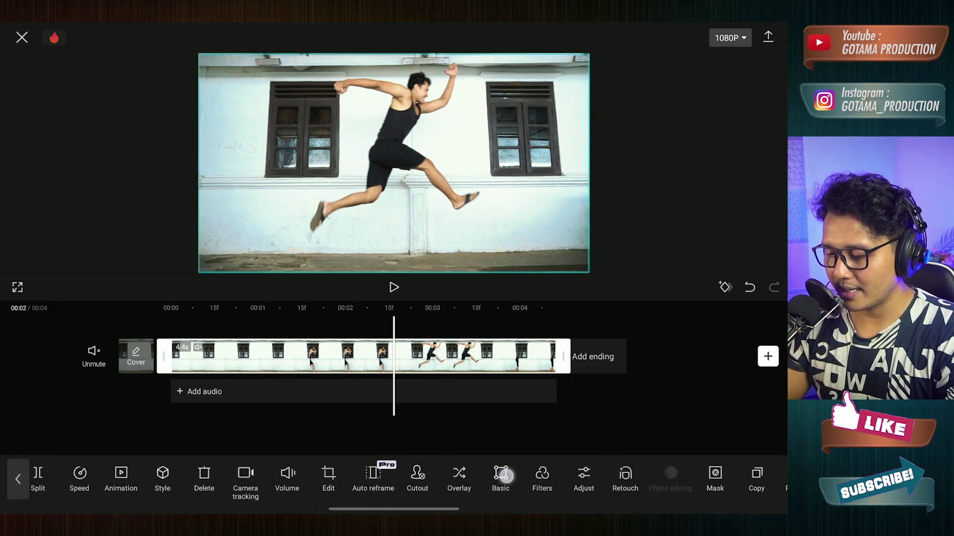
{"action": "left_click_drag", "start_coordinate": [473, 478], "coordinate": [228, 488]}
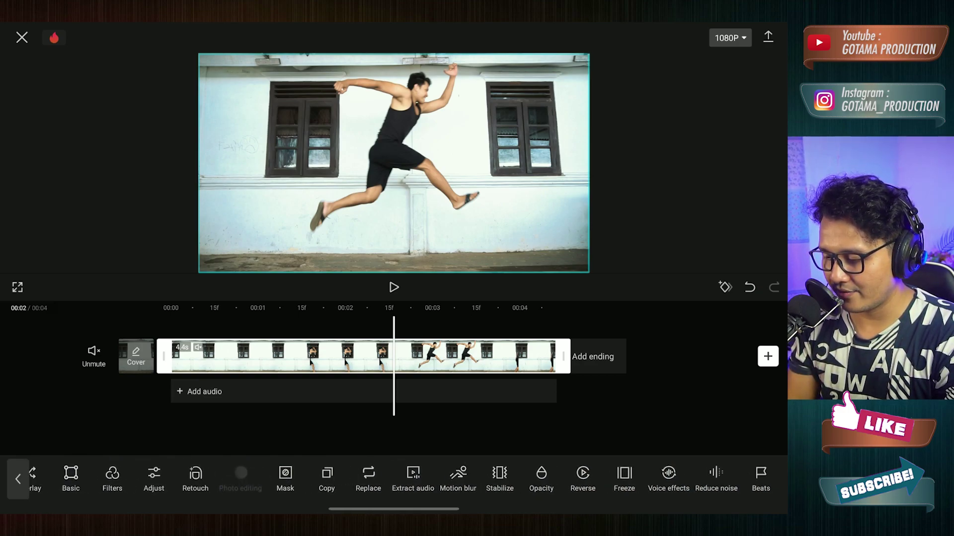
{"action": "left_click_drag", "start_coordinate": [641, 437], "coordinate": [623, 437]}
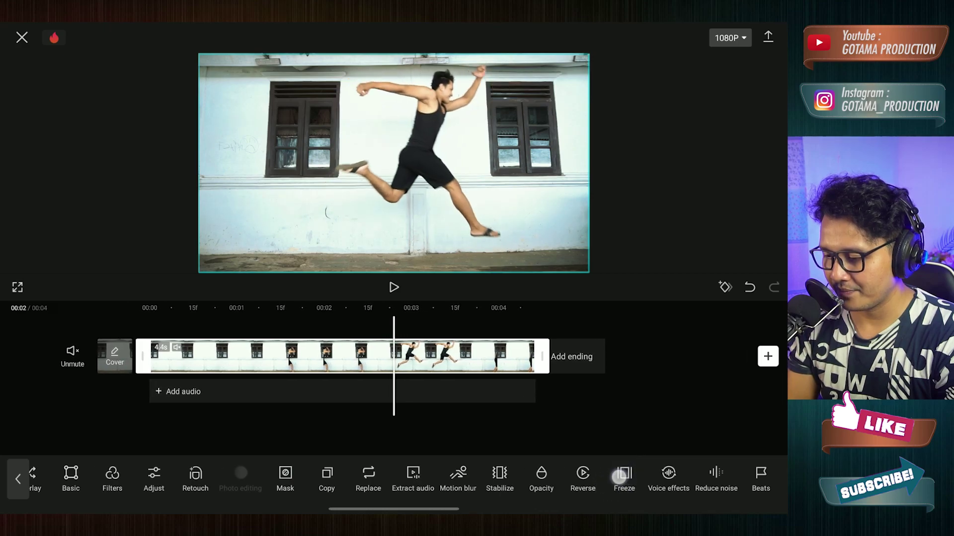
{"action": "mouse_move", "coordinate": [475, 416]}
{"action": "left_mouse_down"}
{"action": "mouse_move", "coordinate": [502, 416]}
{"action": "mouse_move", "coordinate": [476, 418]}
{"action": "left_mouse_up"}
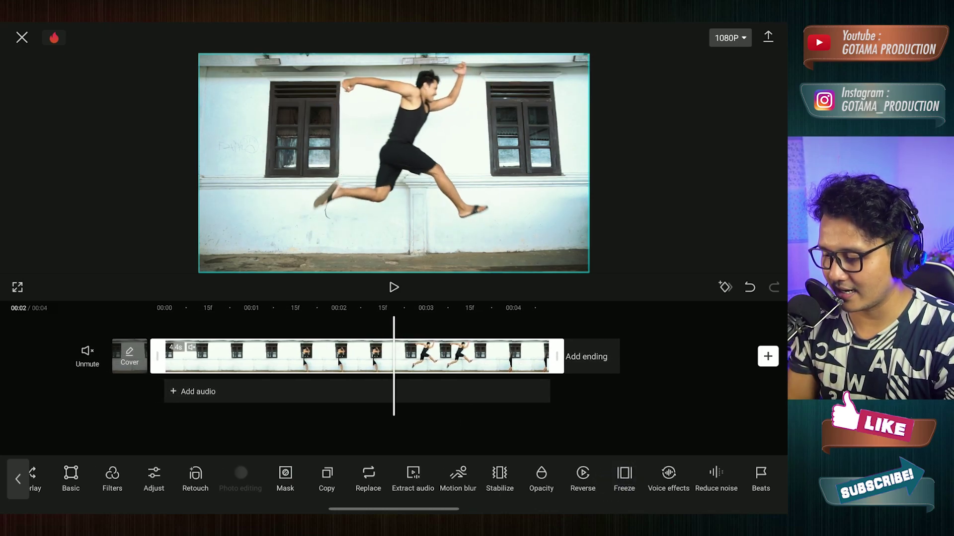
{"action": "left_click", "coordinate": [624, 477]}
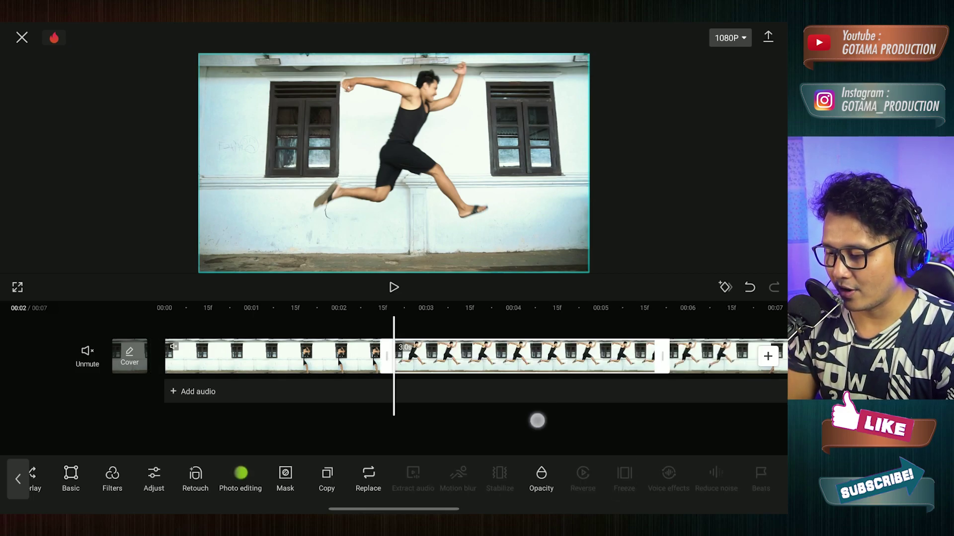
Bring the whole 3-second freeze segment into view on the timeline, then deselect it.
{"action": "mouse_move", "coordinate": [537, 421]}
{"action": "left_mouse_down"}
{"action": "mouse_move", "coordinate": [409, 418]}
{"action": "mouse_move", "coordinate": [487, 433]}
{"action": "mouse_move", "coordinate": [377, 418]}
{"action": "left_mouse_up"}
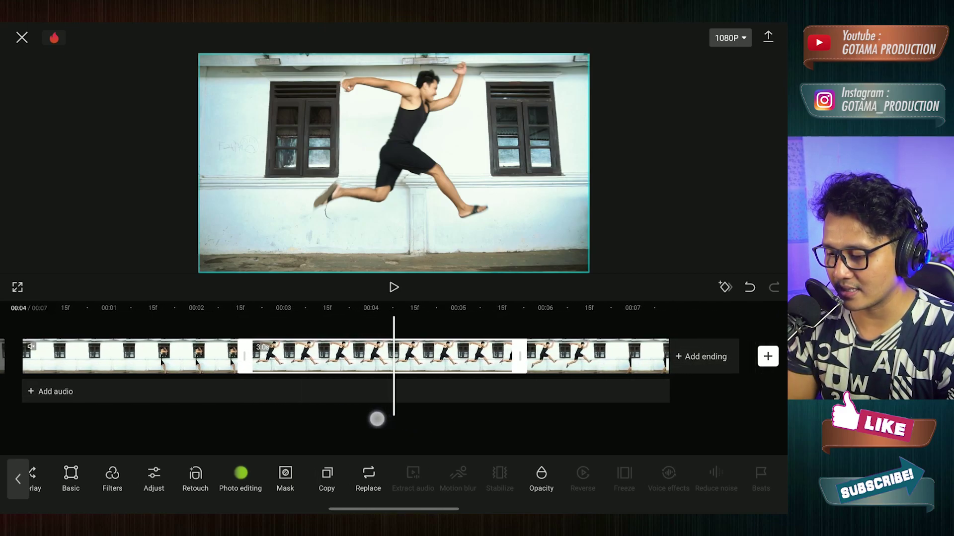
{"action": "scroll", "coordinate": [281, 409], "scroll_direction": "up", "scroll_amount": 5}
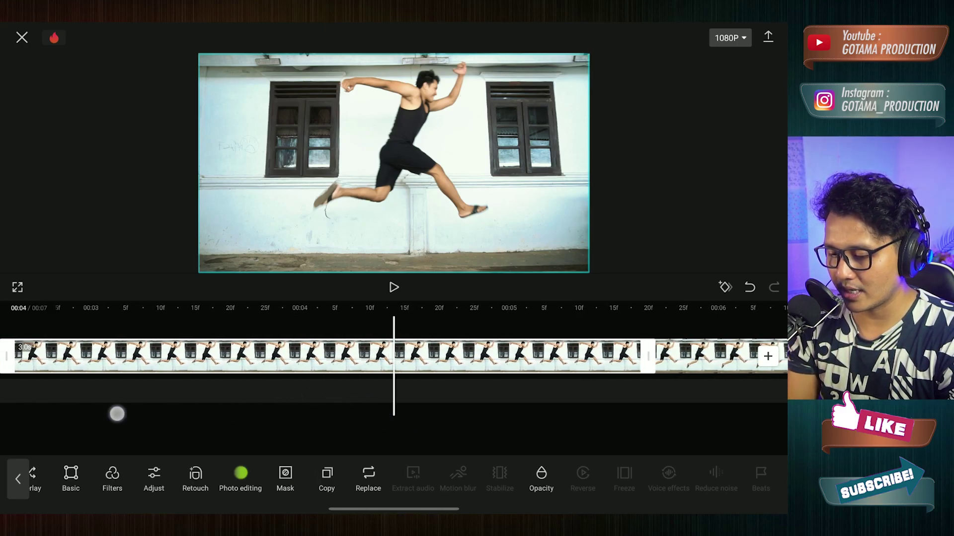
{"action": "left_click_drag", "start_coordinate": [117, 414], "coordinate": [194, 413]}
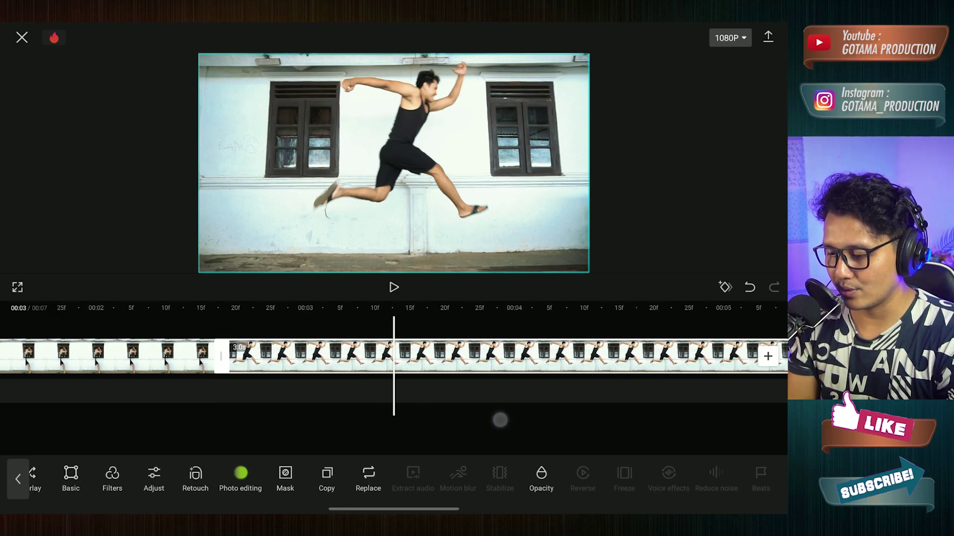
{"action": "scroll", "coordinate": [461, 406], "scroll_direction": "down", "scroll_amount": 5}
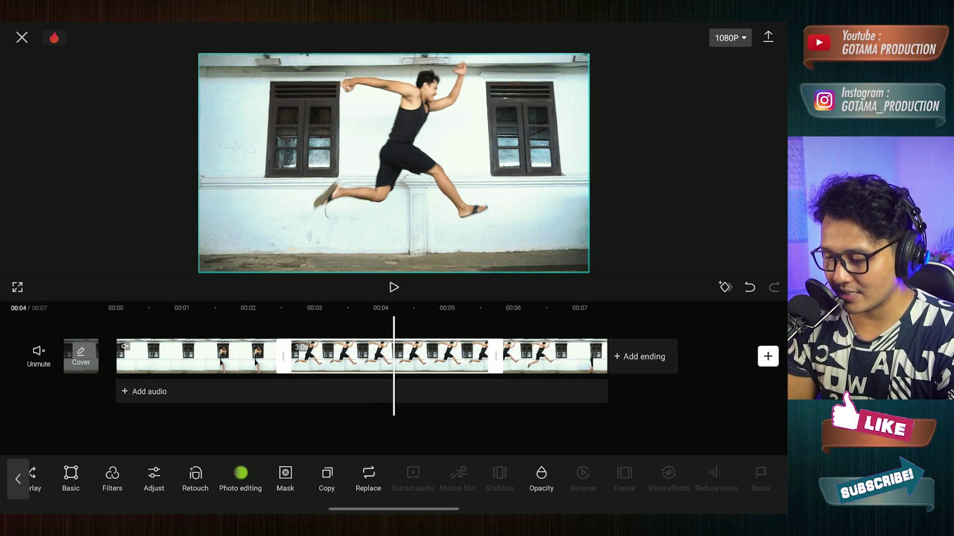
{"action": "mouse_move", "coordinate": [409, 427]}
{"action": "left_mouse_down"}
{"action": "mouse_move", "coordinate": [482, 433]}
{"action": "mouse_move", "coordinate": [421, 431]}
{"action": "mouse_move", "coordinate": [394, 417]}
{"action": "left_mouse_up"}
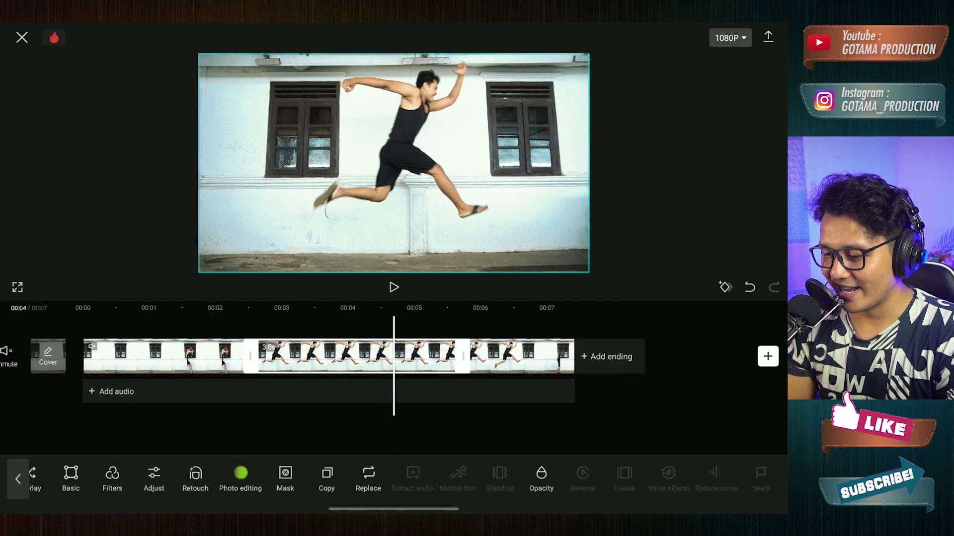
{"action": "left_click", "coordinate": [462, 411]}
{"action": "mouse_move", "coordinate": [462, 422]}
{"action": "left_mouse_down"}
{"action": "mouse_move", "coordinate": [578, 420]}
{"action": "mouse_move", "coordinate": [422, 415]}
{"action": "mouse_move", "coordinate": [439, 413]}
{"action": "left_mouse_up"}
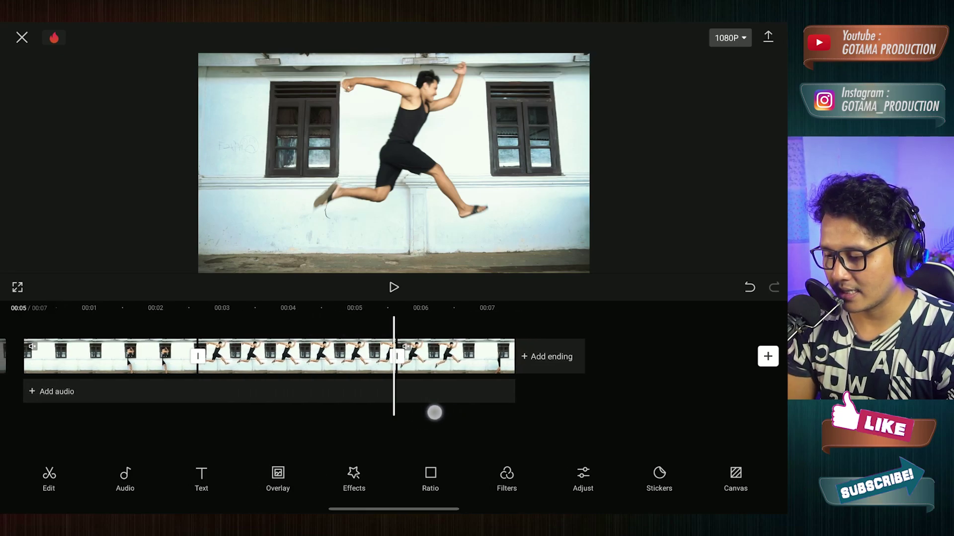
{"action": "mouse_move", "coordinate": [430, 412]}
{"action": "left_mouse_down"}
{"action": "mouse_move", "coordinate": [353, 405]}
{"action": "mouse_move", "coordinate": [469, 411]}
{"action": "mouse_move", "coordinate": [400, 415]}
{"action": "left_mouse_up"}
{"action": "scroll", "coordinate": [422, 406], "scroll_direction": "up", "scroll_amount": 3}
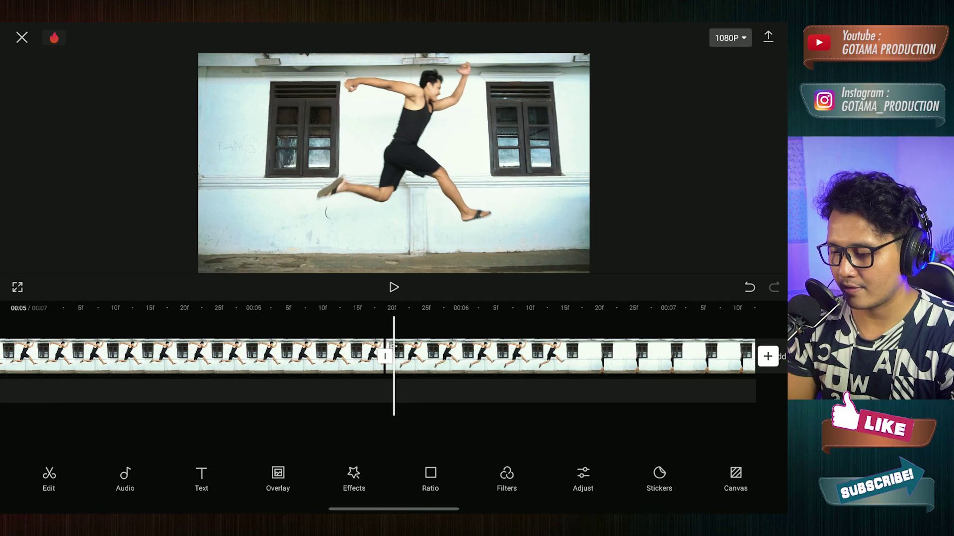
{"action": "left_click", "coordinate": [561, 353]}
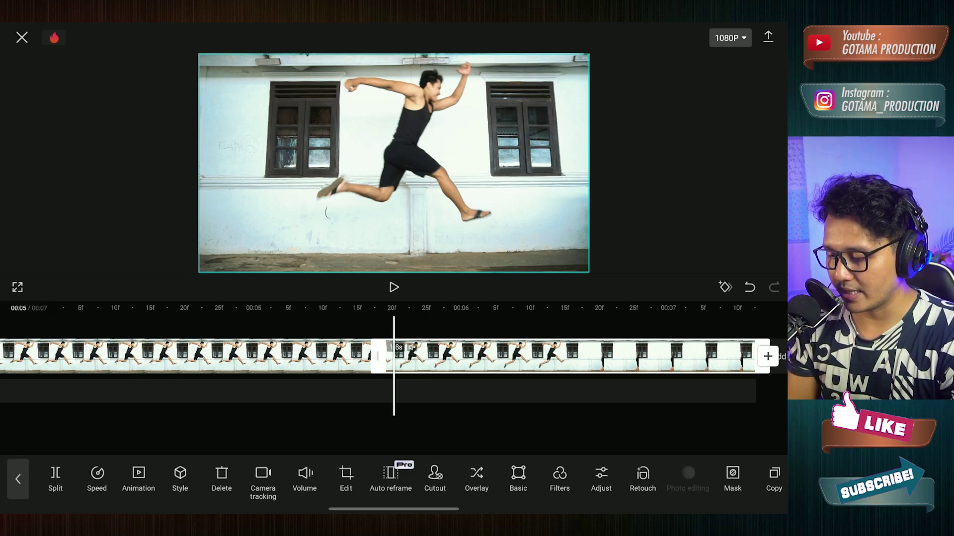
Select the clip after the freeze and insert a second freeze frame at the playhead.
{"action": "key", "text": "Escape"}
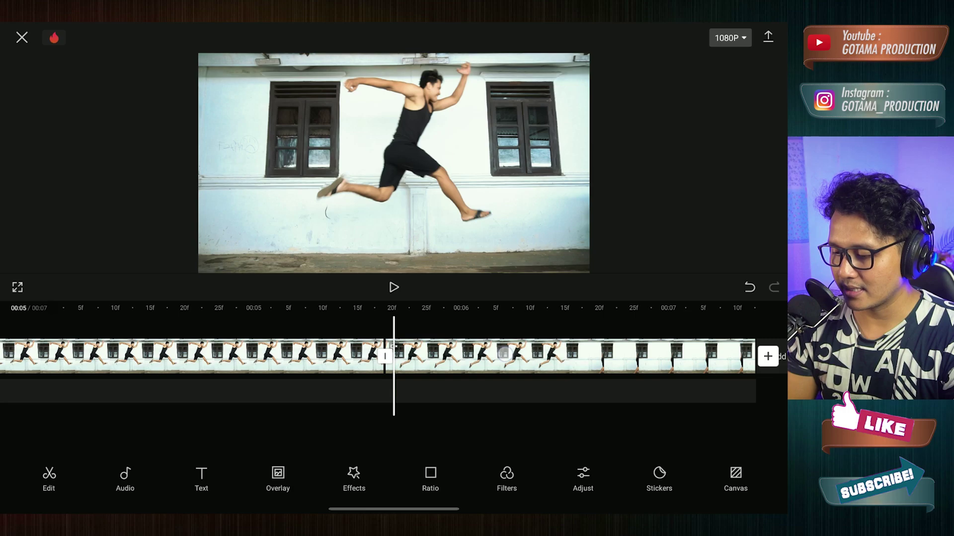
{"action": "left_click", "coordinate": [505, 354]}
{"action": "left_click_drag", "start_coordinate": [477, 484], "coordinate": [149, 489]}
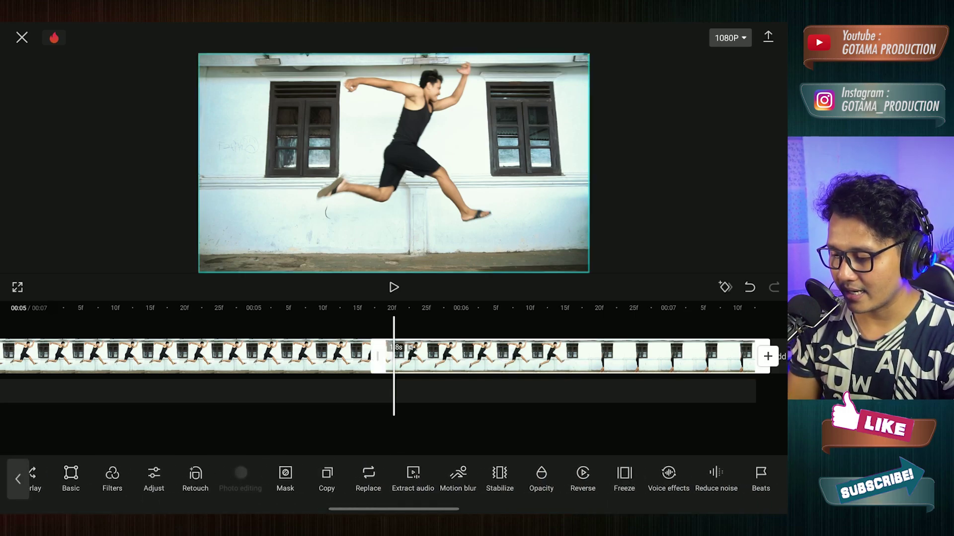
{"action": "left_click_drag", "start_coordinate": [443, 428], "coordinate": [476, 425]}
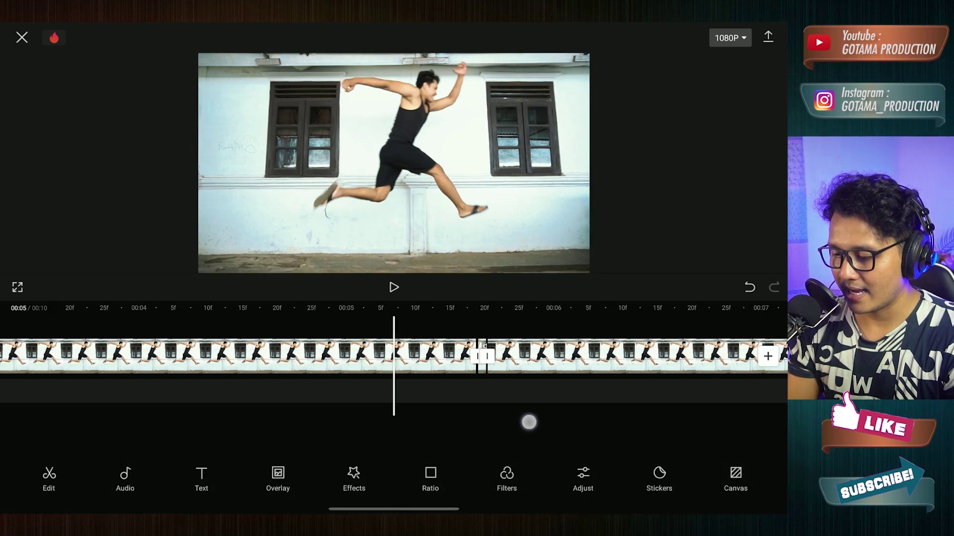
Zoom the timeline in on the join and inspect the short piece at the playhead.
{"action": "left_click_drag", "start_coordinate": [483, 386], "coordinate": [374, 416]}
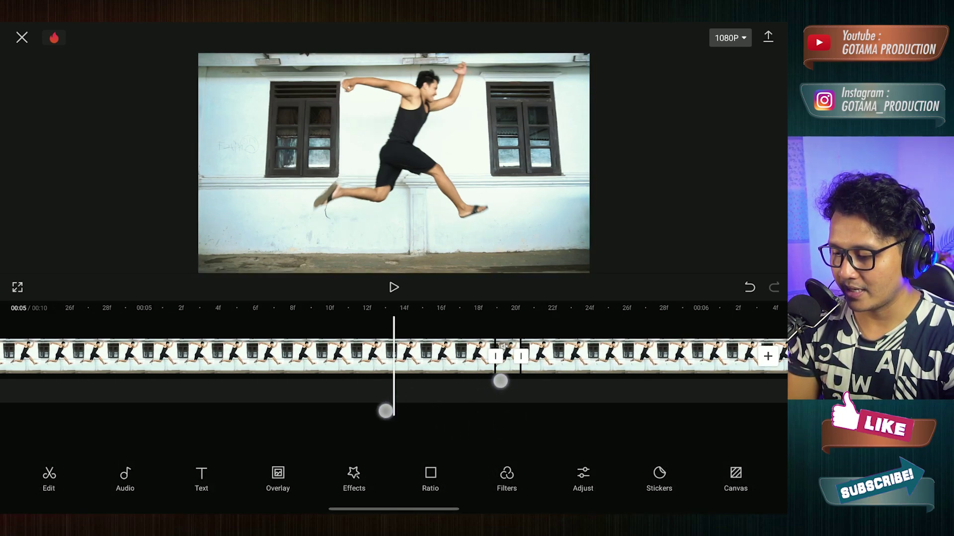
{"action": "left_click_drag", "start_coordinate": [458, 417], "coordinate": [386, 434]}
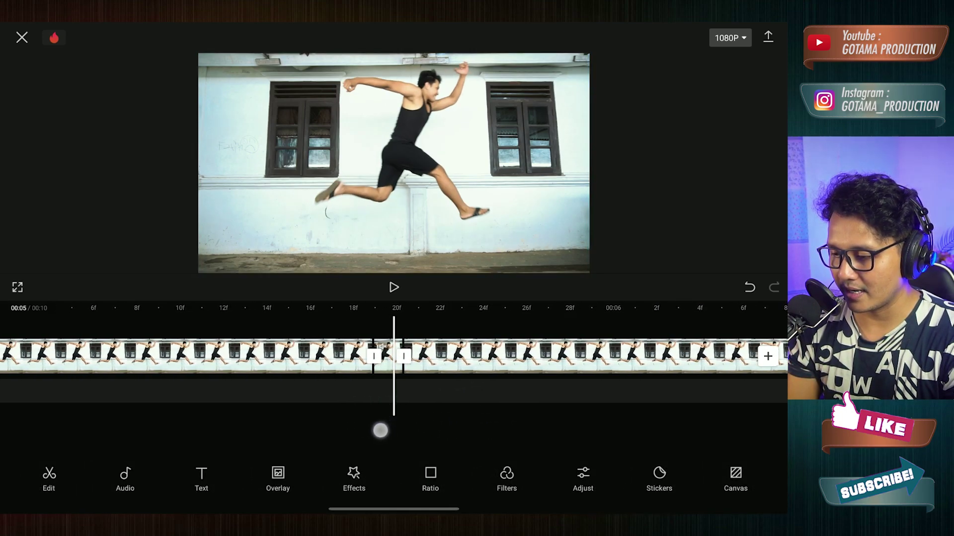
{"action": "left_click", "coordinate": [398, 362]}
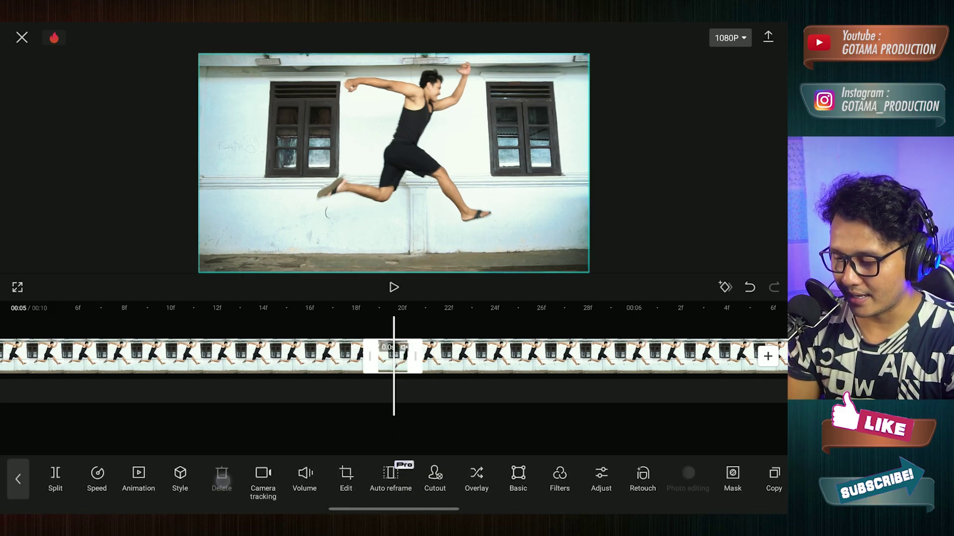
{"action": "left_click", "coordinate": [472, 426]}
{"action": "mouse_move", "coordinate": [473, 426]}
{"action": "left_mouse_down"}
{"action": "mouse_move", "coordinate": [165, 429]}
{"action": "mouse_move", "coordinate": [533, 414]}
{"action": "left_mouse_up"}
{"action": "mouse_move", "coordinate": [314, 407]}
{"action": "left_mouse_down"}
{"action": "mouse_move", "coordinate": [396, 418]}
{"action": "mouse_move", "coordinate": [390, 428]}
{"action": "mouse_move", "coordinate": [398, 412]}
{"action": "mouse_move", "coordinate": [340, 399]}
{"action": "left_mouse_up"}
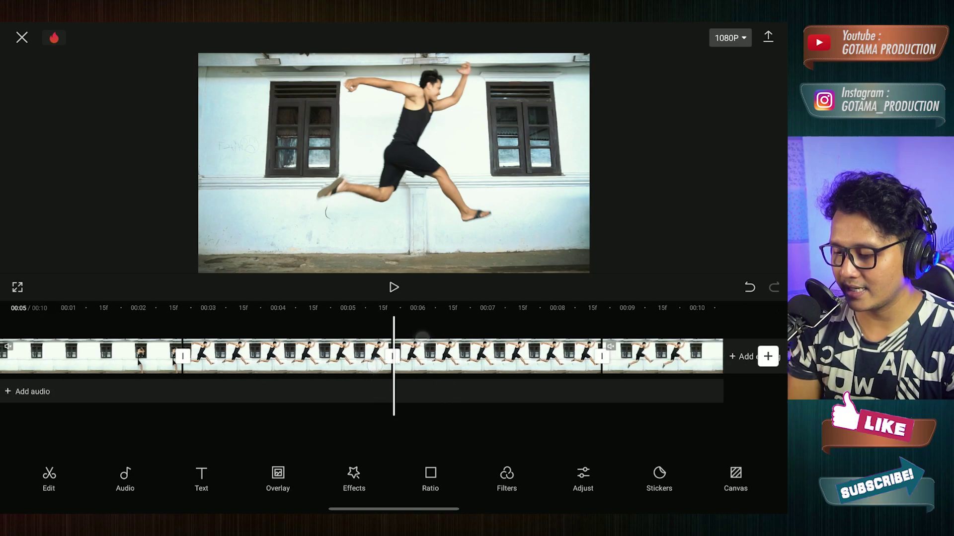
Scrub through the 10-second timeline to review the jump, then select the frozen mid-air clip.
{"action": "scroll", "coordinate": [393, 356], "scroll_direction": "down", "scroll_amount": 5}
{"action": "mouse_move", "coordinate": [378, 387]}
{"action": "left_mouse_down"}
{"action": "mouse_move", "coordinate": [446, 417]}
{"action": "mouse_move", "coordinate": [613, 403]}
{"action": "mouse_move", "coordinate": [462, 403]}
{"action": "left_mouse_up"}
{"action": "scroll", "coordinate": [393, 356], "scroll_direction": "up", "scroll_amount": 3}
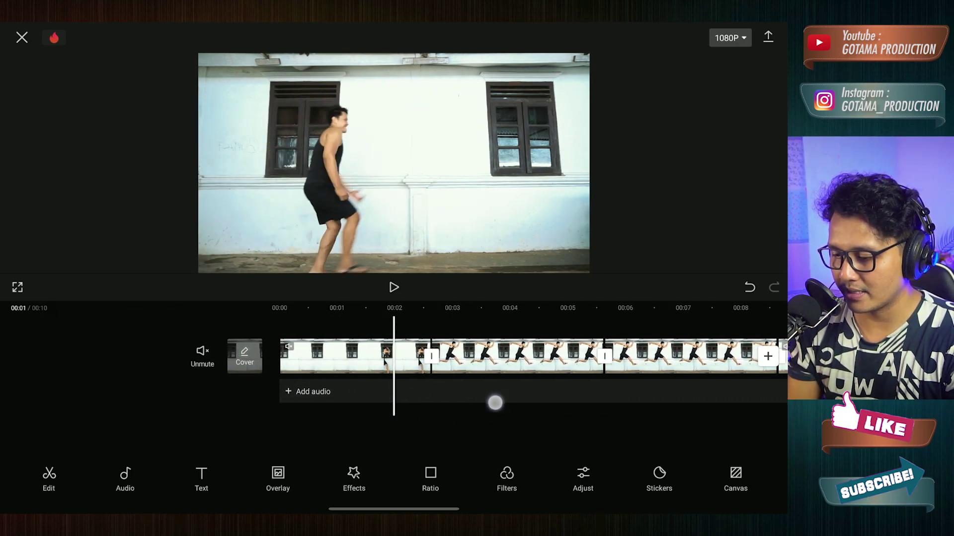
{"action": "left_click_drag", "start_coordinate": [527, 422], "coordinate": [358, 434]}
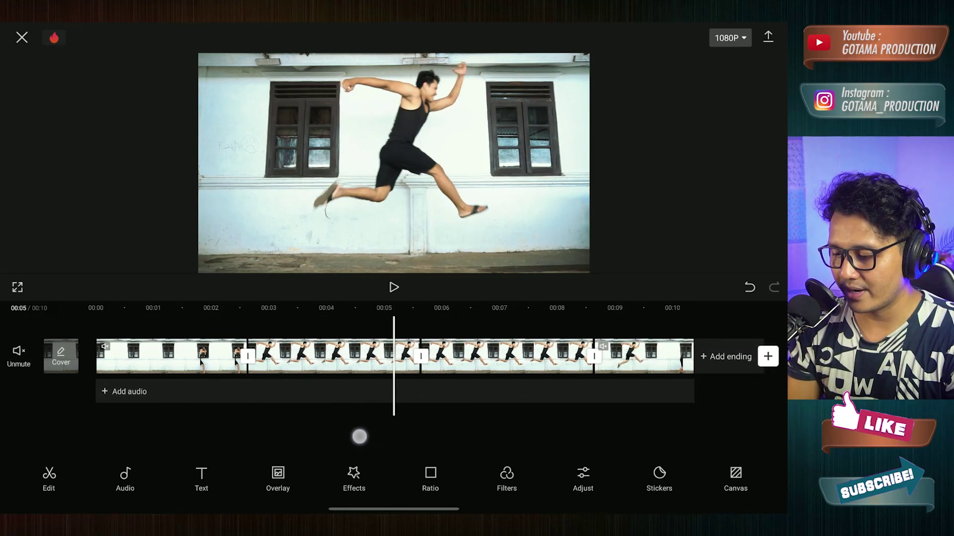
{"action": "left_click_drag", "start_coordinate": [454, 432], "coordinate": [330, 428]}
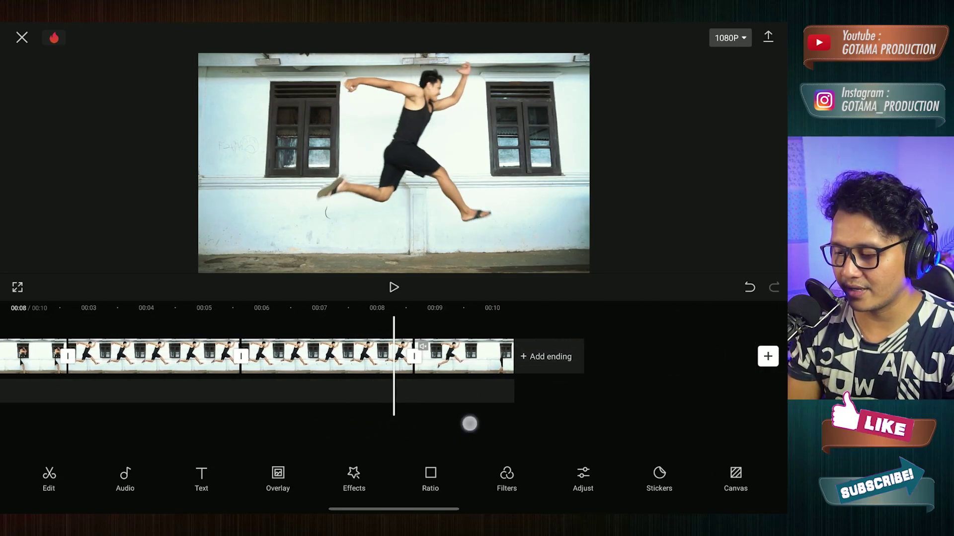
{"action": "mouse_move", "coordinate": [469, 424]}
{"action": "left_mouse_down"}
{"action": "mouse_move", "coordinate": [381, 423]}
{"action": "mouse_move", "coordinate": [598, 428]}
{"action": "left_mouse_up"}
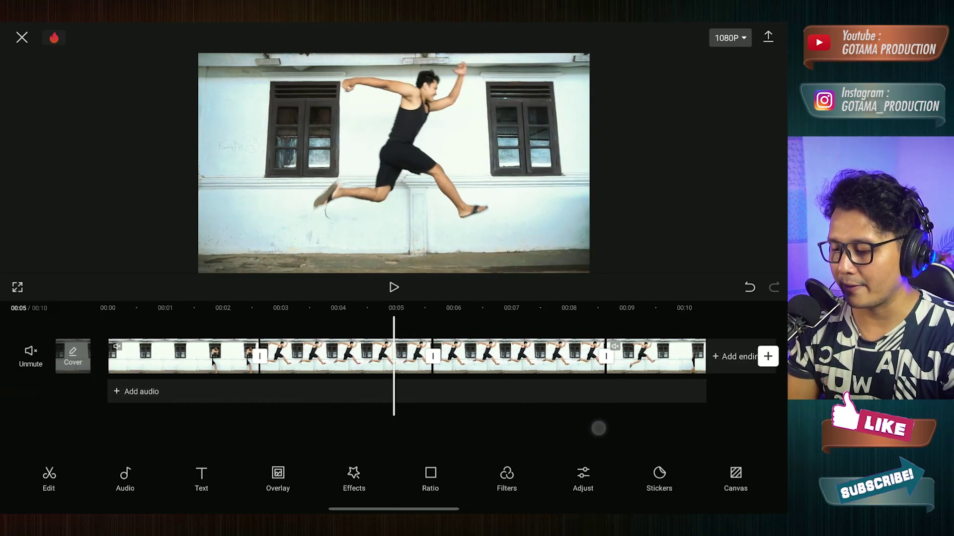
{"action": "left_click", "coordinate": [502, 428]}
{"action": "mouse_move", "coordinate": [437, 415]}
{"action": "left_mouse_down"}
{"action": "mouse_move", "coordinate": [497, 414]}
{"action": "mouse_move", "coordinate": [437, 432]}
{"action": "left_mouse_up"}
{"action": "left_click", "coordinate": [477, 356]}
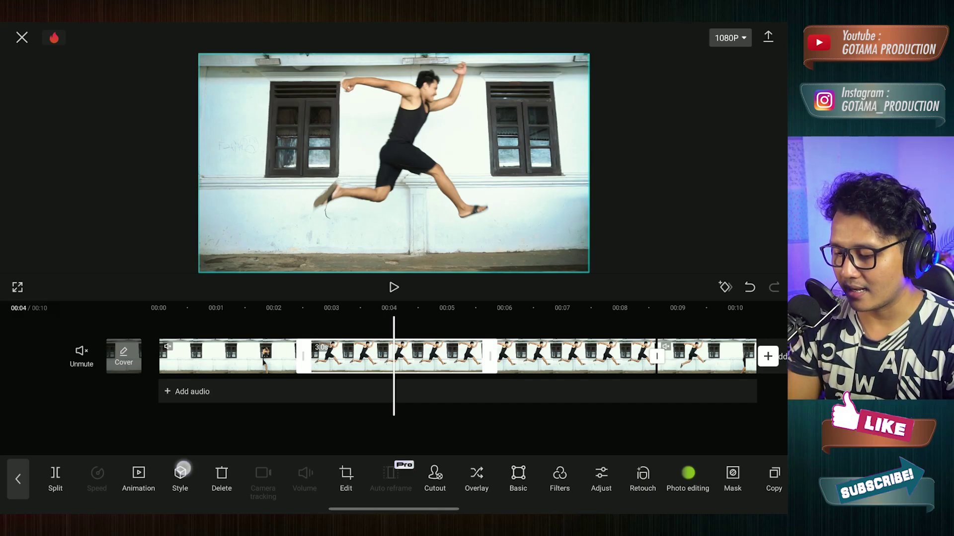
Open Style and browse the Velocity, AI painting, Particle, Expressions, Split and Portrait categories.
{"action": "left_click_drag", "start_coordinate": [183, 469], "coordinate": [175, 490]}
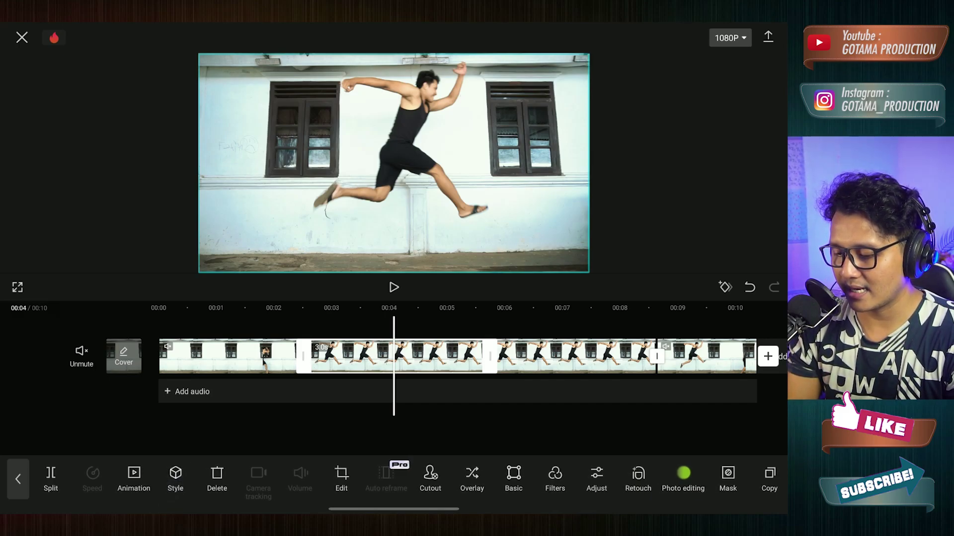
{"action": "left_click", "coordinate": [175, 479]}
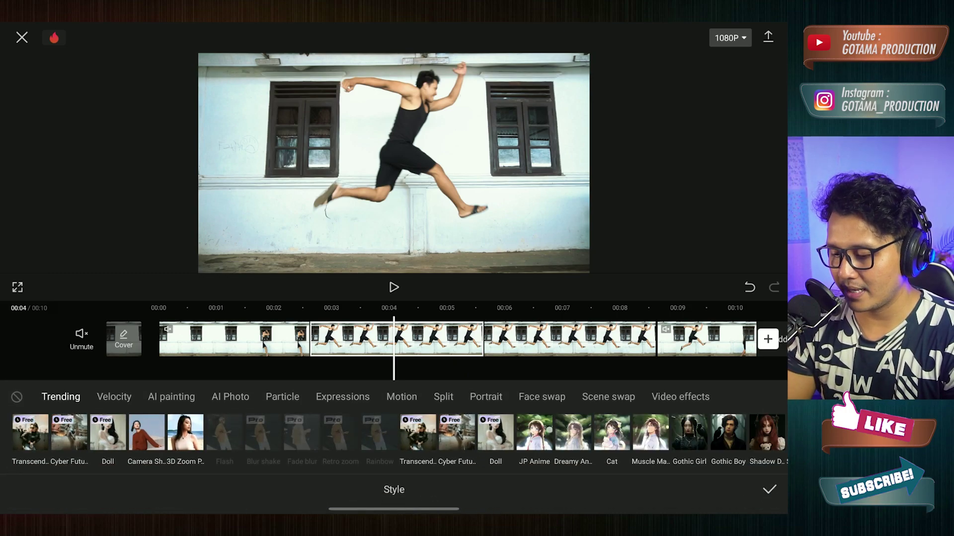
{"action": "left_click", "coordinate": [113, 397]}
{"action": "left_click", "coordinate": [171, 397]}
{"action": "left_click", "coordinate": [230, 397]}
{"action": "left_click", "coordinate": [285, 399]}
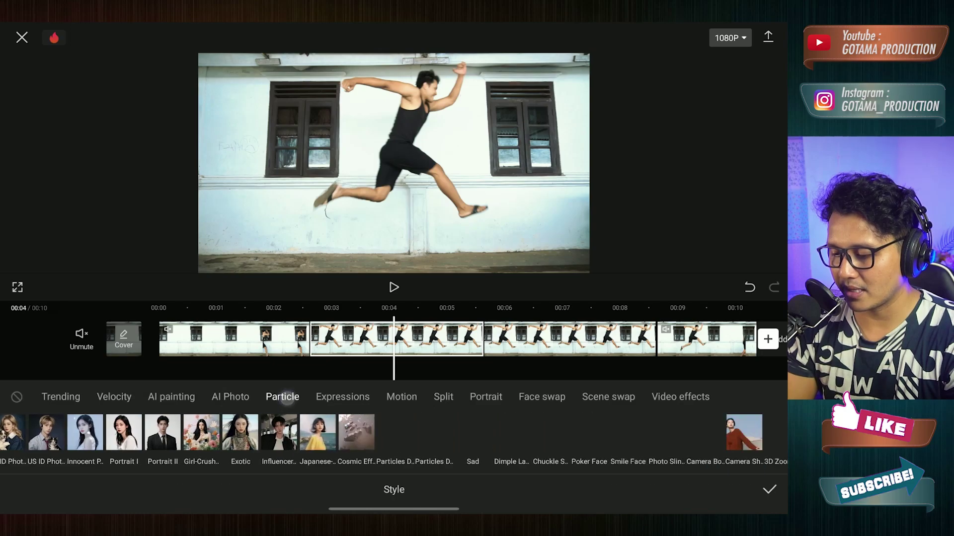
{"action": "left_click", "coordinate": [342, 397]}
{"action": "left_click", "coordinate": [443, 396]}
{"action": "left_click", "coordinate": [342, 397]}
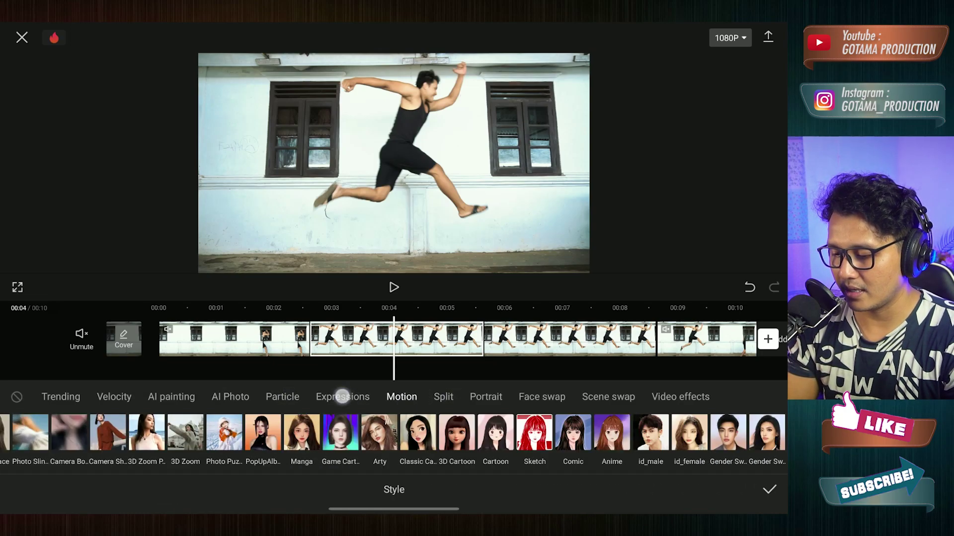
{"action": "left_click", "coordinate": [495, 395]}
{"action": "left_click", "coordinate": [334, 397]}
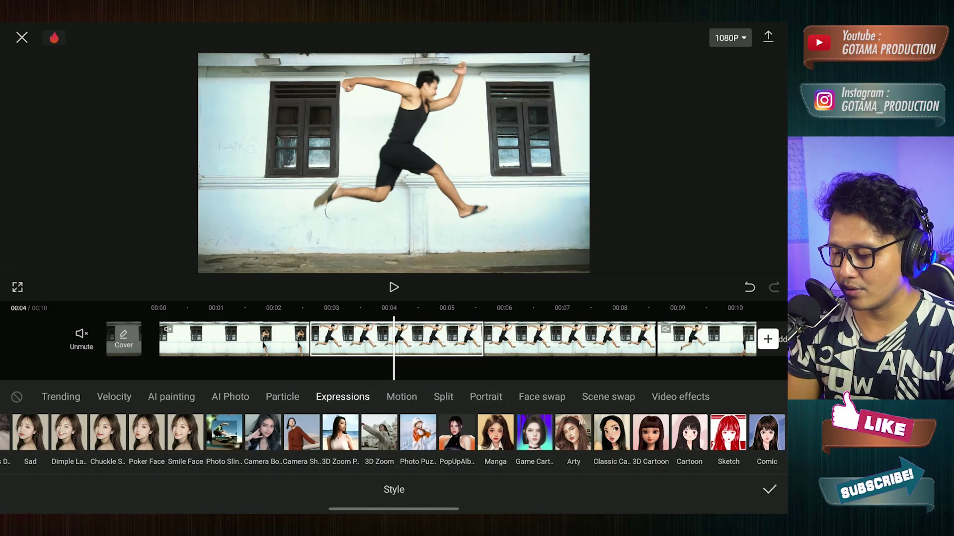
Apply the Particles Dissipate style from the Particle category to the frozen clip.
{"action": "left_click_drag", "start_coordinate": [266, 456], "coordinate": [372, 456]}
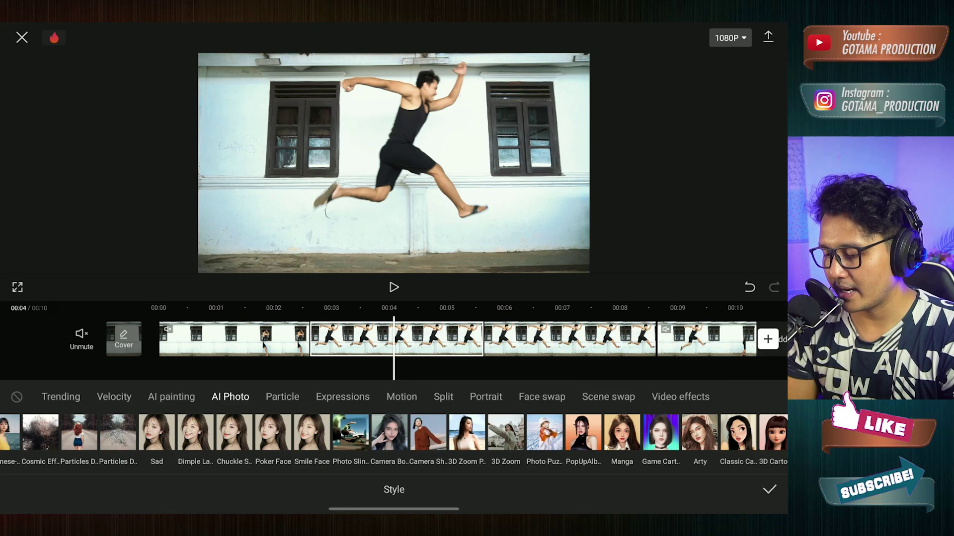
{"action": "left_click_drag", "start_coordinate": [348, 433], "coordinate": [358, 432]}
{"action": "left_click", "coordinate": [349, 407]}
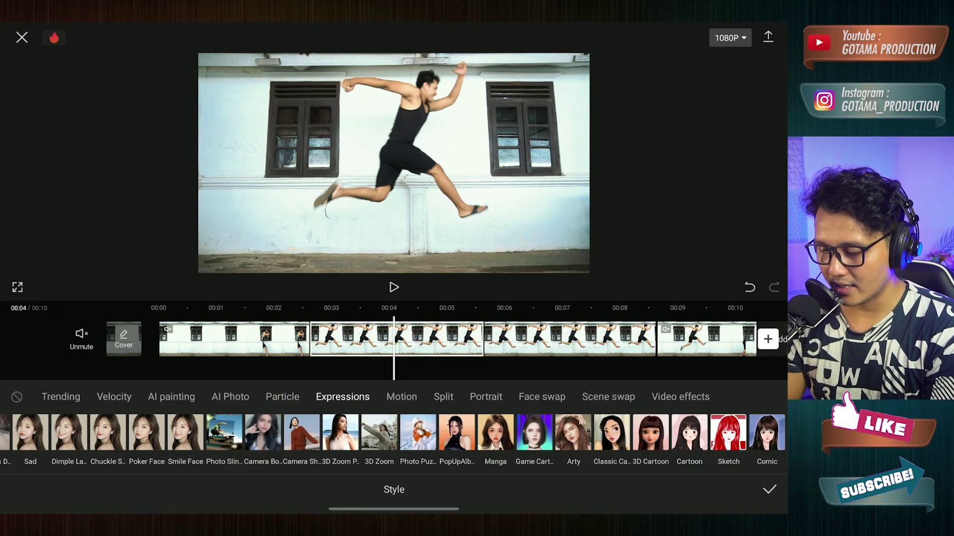
{"action": "left_click_drag", "start_coordinate": [393, 432], "coordinate": [546, 433]}
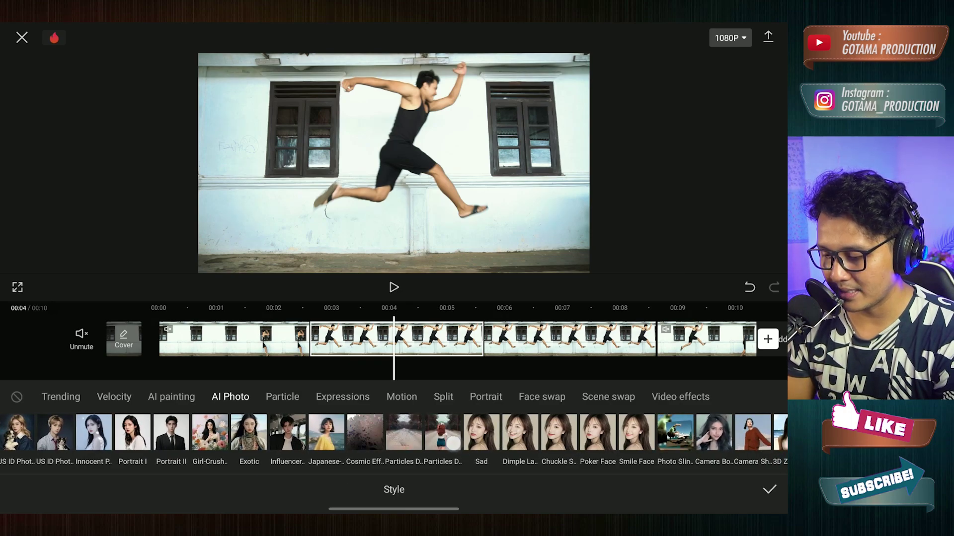
{"action": "left_click_drag", "start_coordinate": [453, 443], "coordinate": [403, 444]}
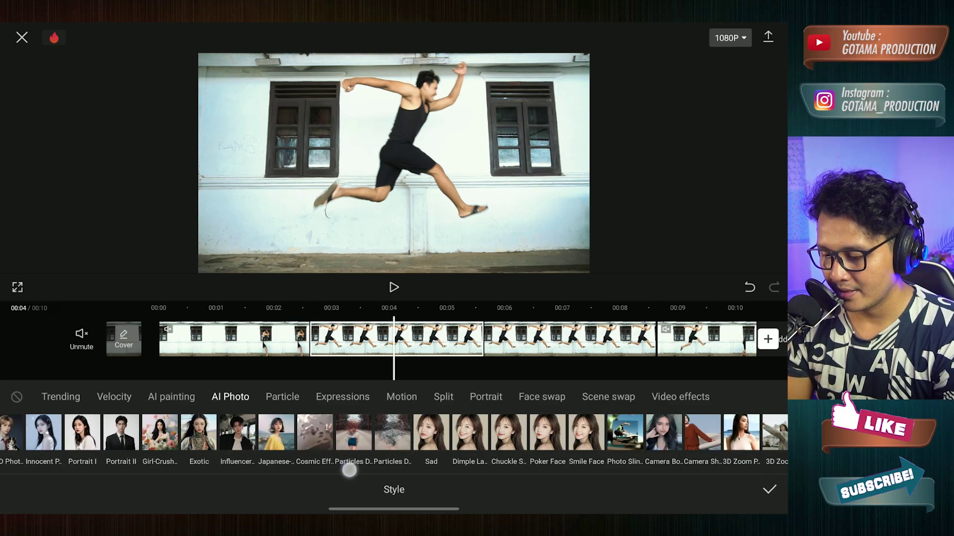
{"action": "left_click_drag", "start_coordinate": [357, 461], "coordinate": [338, 443]}
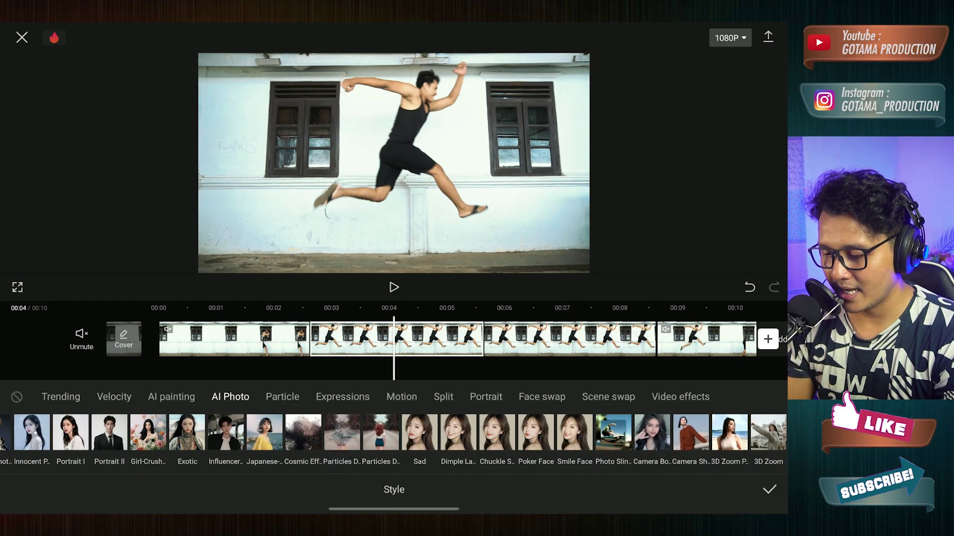
{"action": "left_click", "coordinate": [376, 458]}
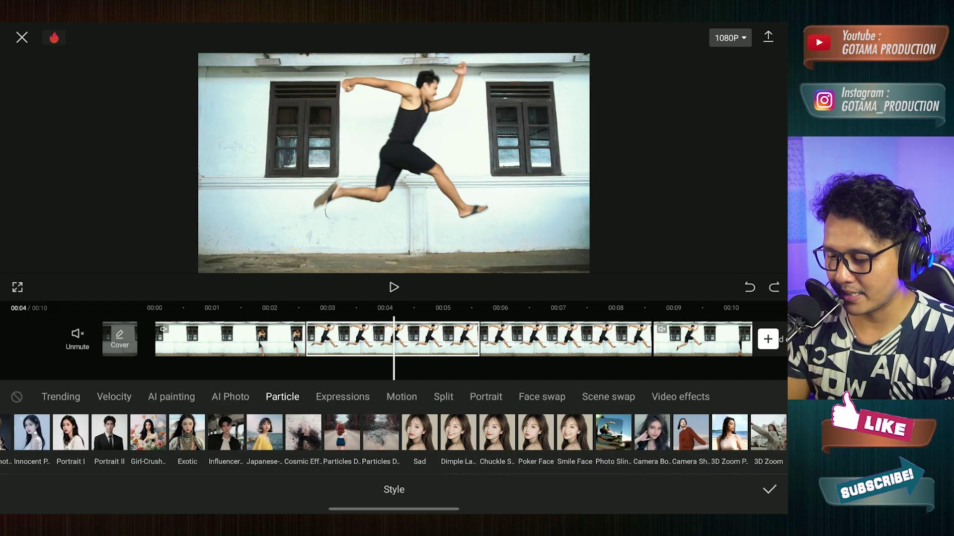
{"action": "left_click", "coordinate": [342, 453]}
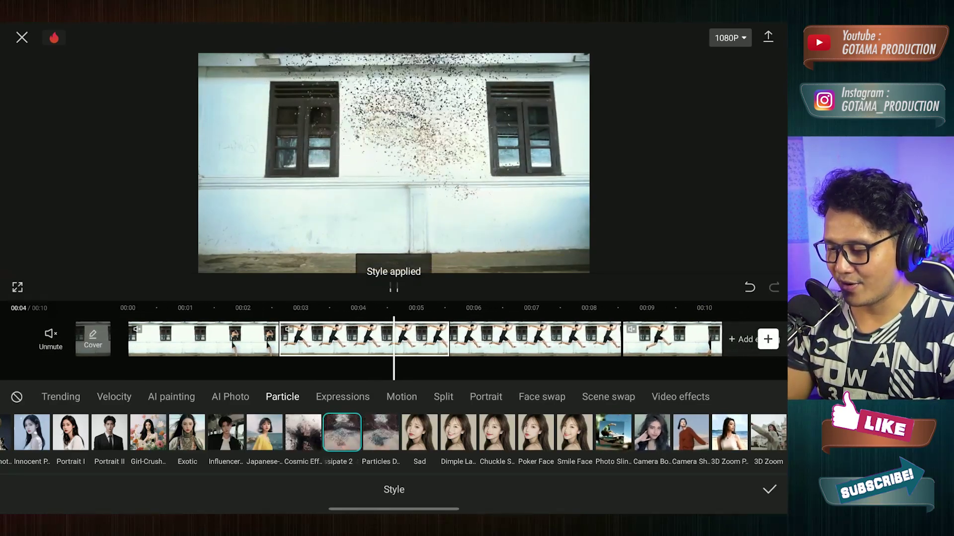
Scrub back and forth over the clip to preview the particle disintegration.
{"action": "mouse_move", "coordinate": [327, 357]}
{"action": "left_mouse_down"}
{"action": "mouse_move", "coordinate": [429, 356]}
{"action": "mouse_move", "coordinate": [443, 374]}
{"action": "left_mouse_up"}
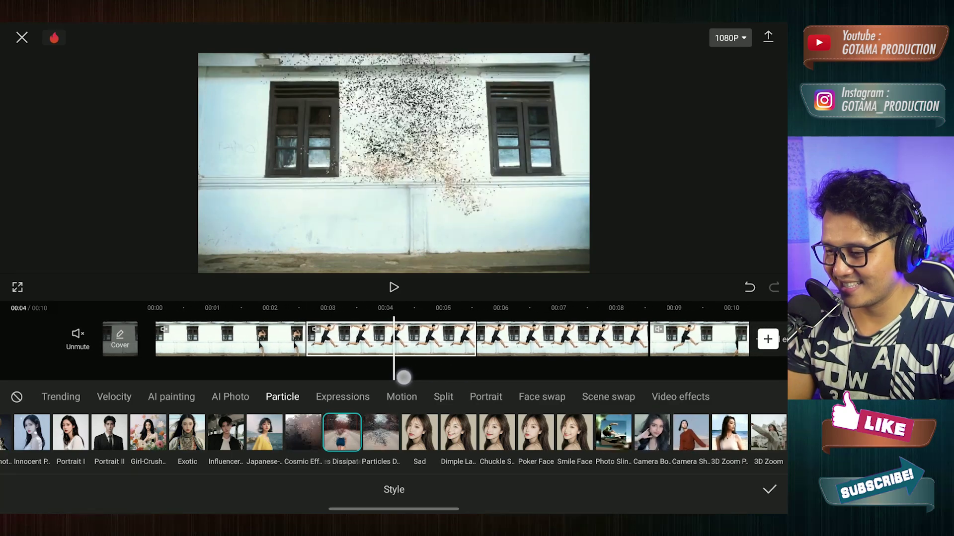
{"action": "left_click_drag", "start_coordinate": [443, 374], "coordinate": [291, 389]}
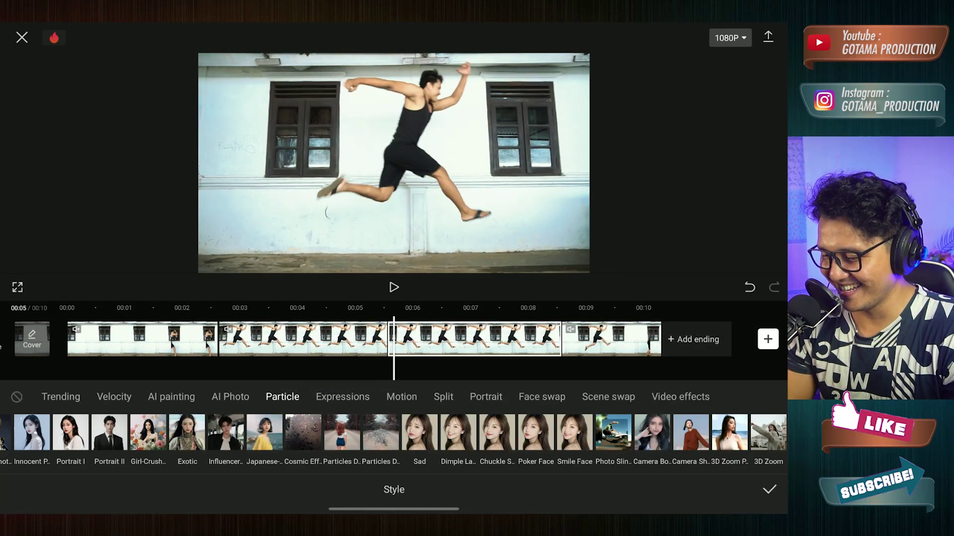
{"action": "mouse_move", "coordinate": [412, 374]}
{"action": "left_mouse_down"}
{"action": "mouse_move", "coordinate": [443, 373]}
{"action": "mouse_move", "coordinate": [354, 378]}
{"action": "left_mouse_up"}
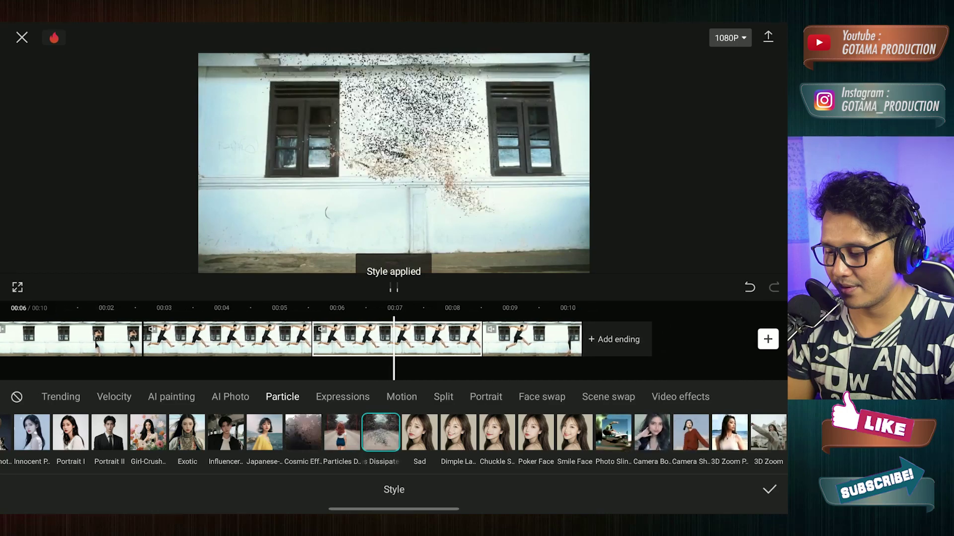
{"action": "left_click_drag", "start_coordinate": [298, 339], "coordinate": [477, 339]}
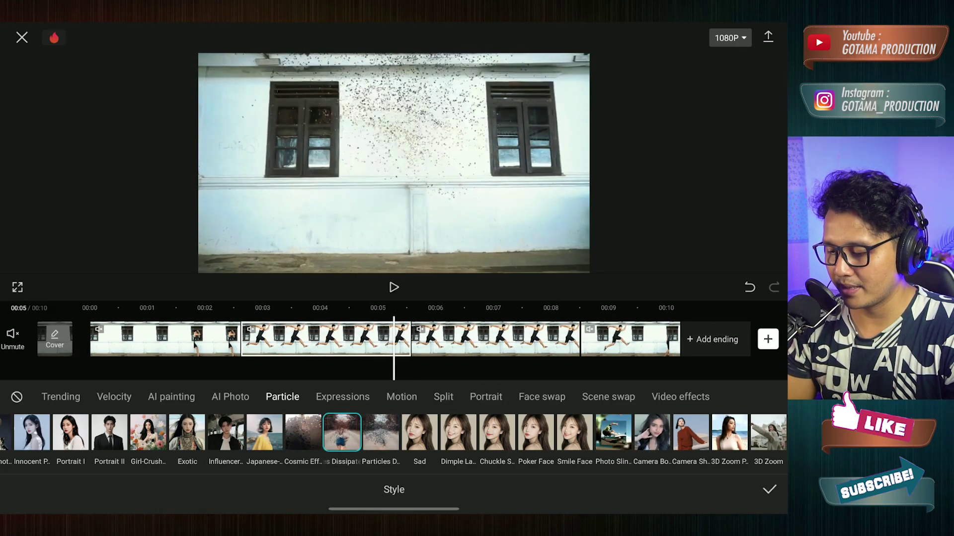
{"action": "mouse_move", "coordinate": [454, 378]}
{"action": "left_mouse_down"}
{"action": "mouse_move", "coordinate": [557, 366]}
{"action": "mouse_move", "coordinate": [417, 388]}
{"action": "left_mouse_up"}
{"action": "mouse_move", "coordinate": [488, 380]}
{"action": "left_mouse_down"}
{"action": "mouse_move", "coordinate": [382, 372]}
{"action": "mouse_move", "coordinate": [240, 379]}
{"action": "mouse_move", "coordinate": [351, 396]}
{"action": "mouse_move", "coordinate": [696, 370]}
{"action": "left_mouse_up"}
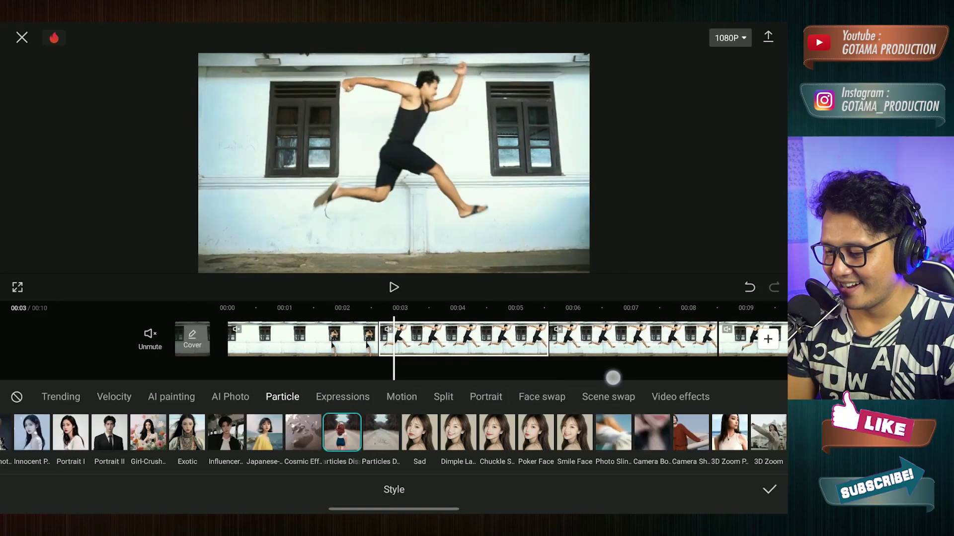
{"action": "left_click_drag", "start_coordinate": [500, 375], "coordinate": [543, 372]}
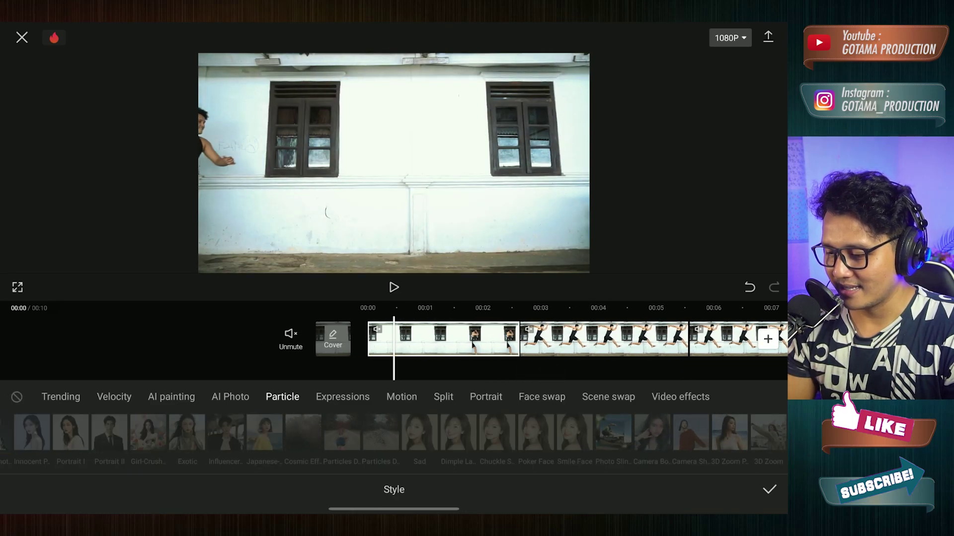
Play the preview, try two other particle variants, then return to Dissipate.
{"action": "left_click", "coordinate": [394, 288]}
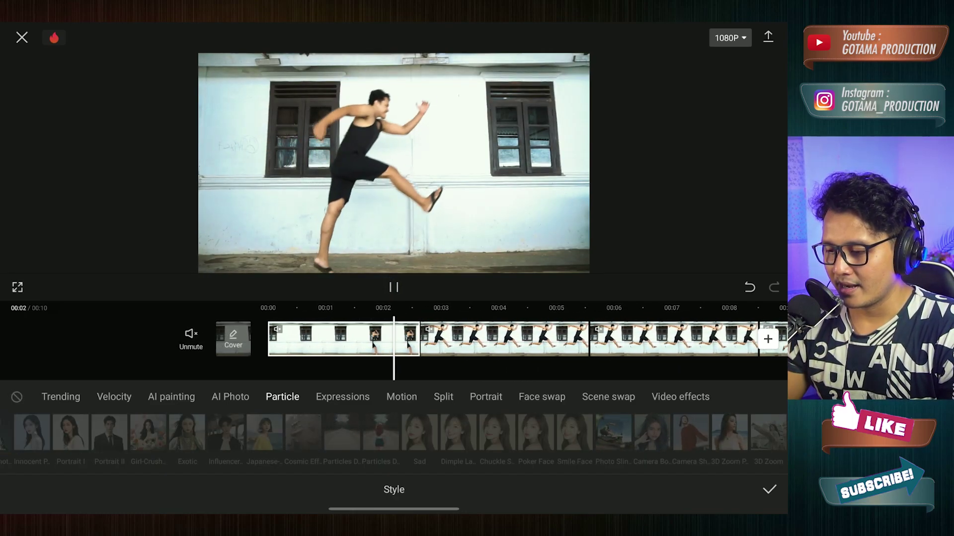
{"action": "left_click", "coordinate": [342, 432]}
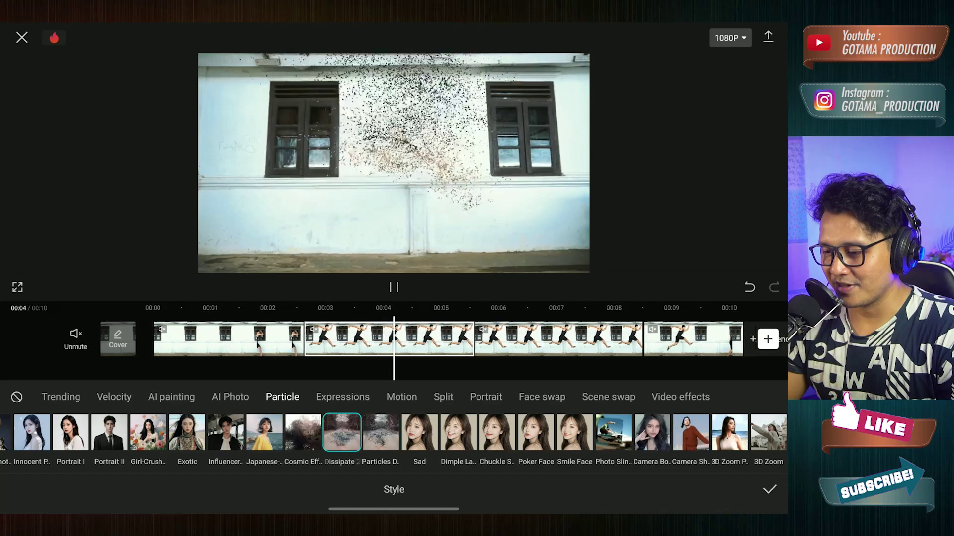
{"action": "left_click", "coordinate": [381, 433]}
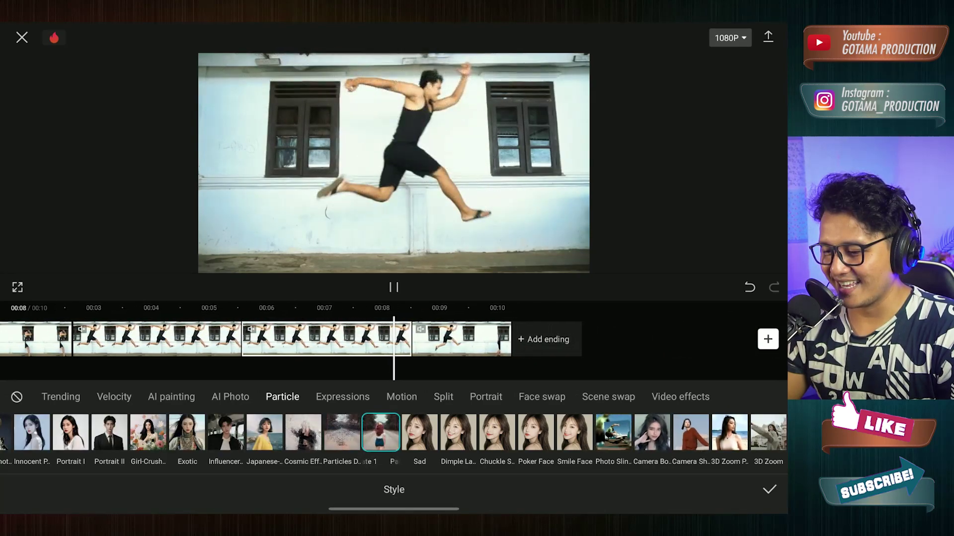
{"action": "left_click", "coordinate": [381, 432]}
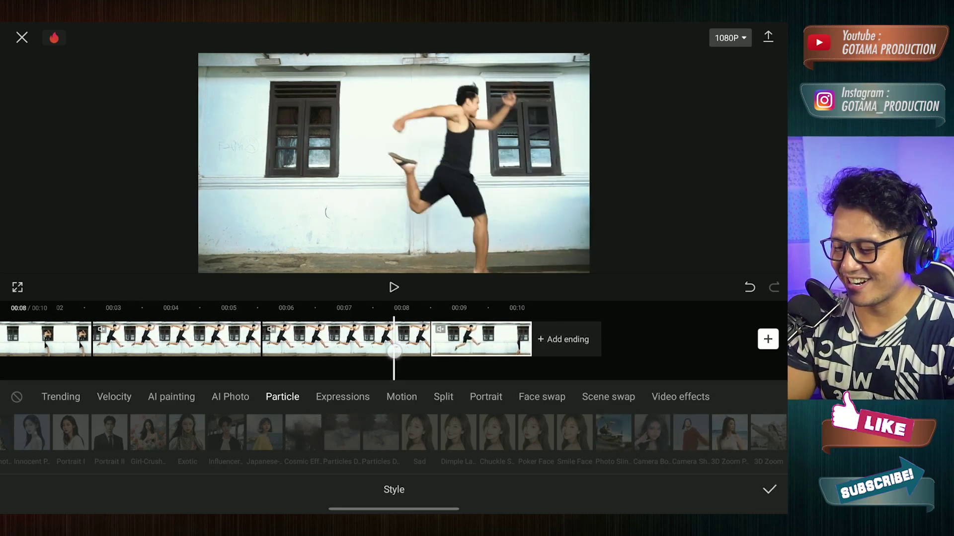
{"action": "left_click", "coordinate": [768, 490]}
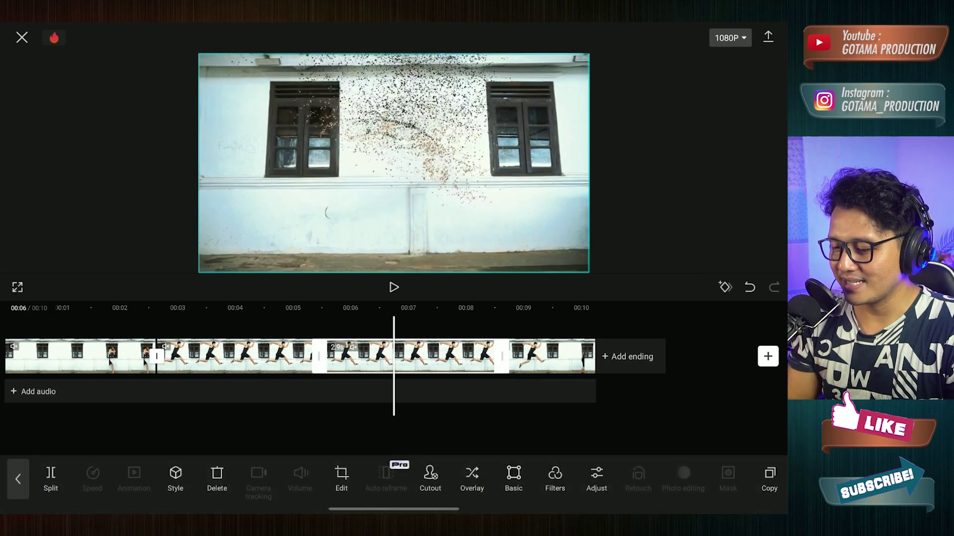
{"action": "left_click_drag", "start_coordinate": [470, 426], "coordinate": [412, 437]}
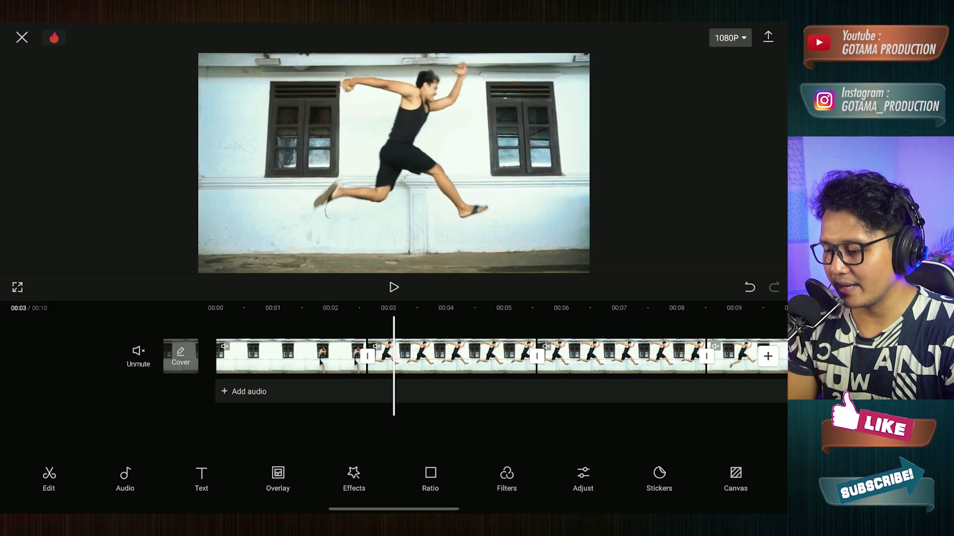
{"action": "scroll", "coordinate": [436, 382], "scroll_direction": "up", "scroll_amount": 3}
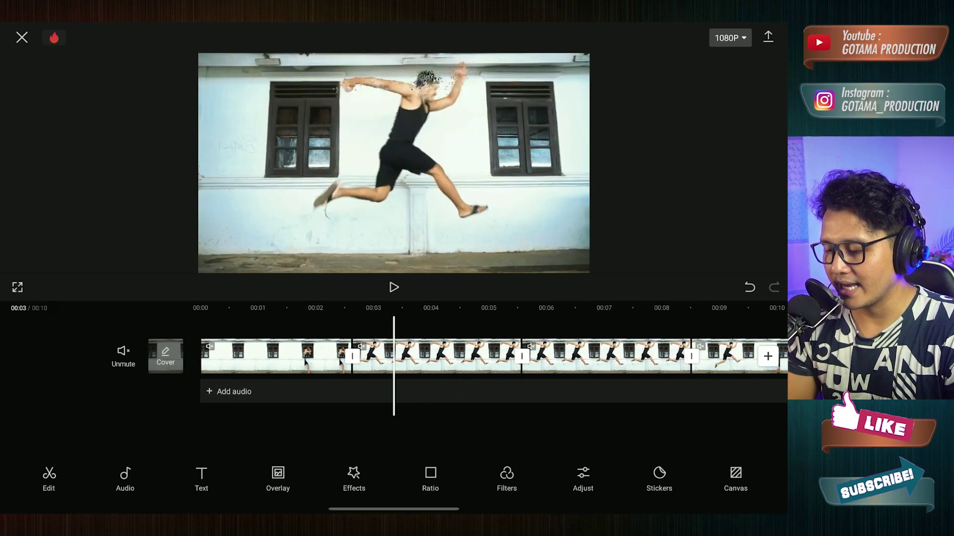
{"action": "scroll", "coordinate": [436, 383], "scroll_direction": "up", "scroll_amount": 2}
{"action": "mouse_move", "coordinate": [435, 414]}
{"action": "left_mouse_down"}
{"action": "mouse_move", "coordinate": [453, 413]}
{"action": "mouse_move", "coordinate": [426, 424]}
{"action": "left_mouse_up"}
{"action": "left_click", "coordinate": [472, 356]}
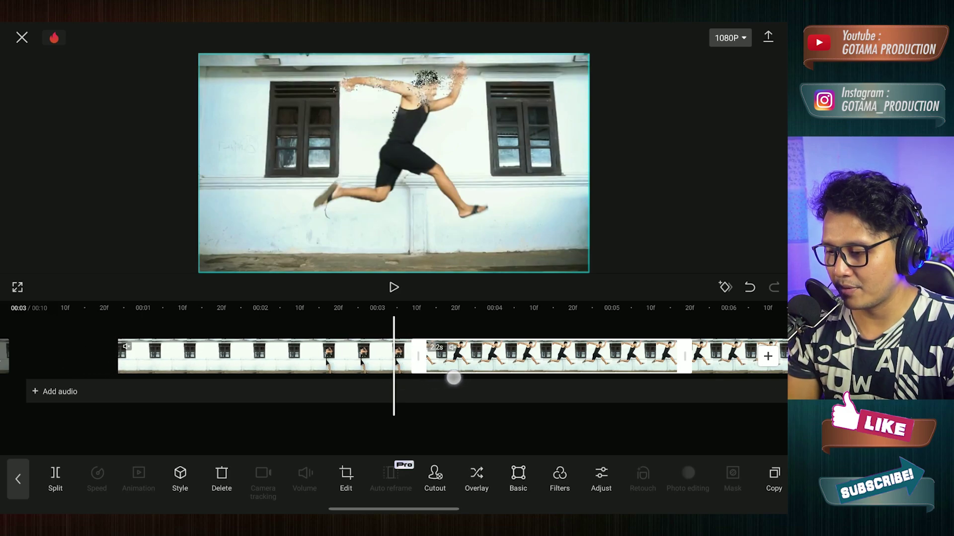
Move the frozen clip's start from 2.2s to 2.3s and play back the particle dissolve.
{"action": "left_click_drag", "start_coordinate": [428, 380], "coordinate": [405, 385]}
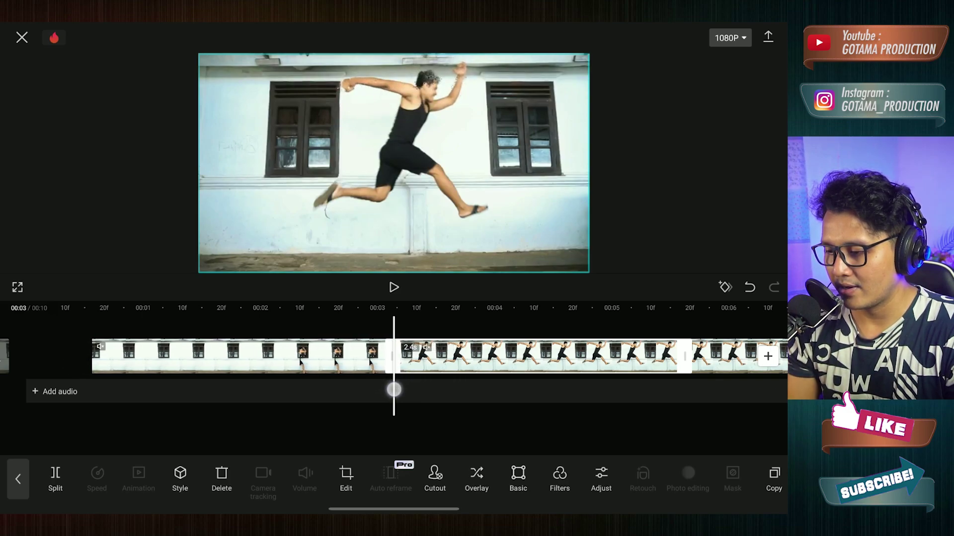
{"action": "left_click", "coordinate": [446, 406]}
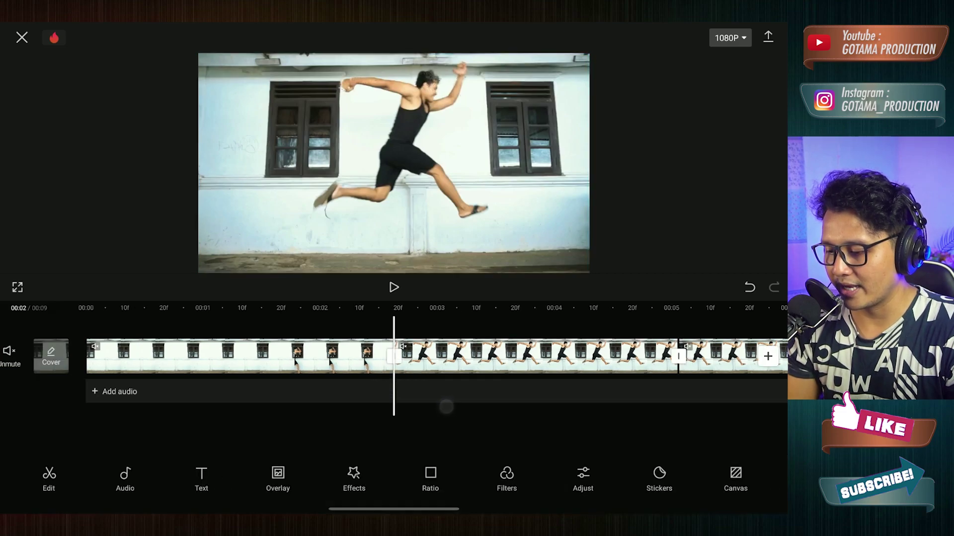
{"action": "left_click_drag", "start_coordinate": [440, 411], "coordinate": [479, 411]}
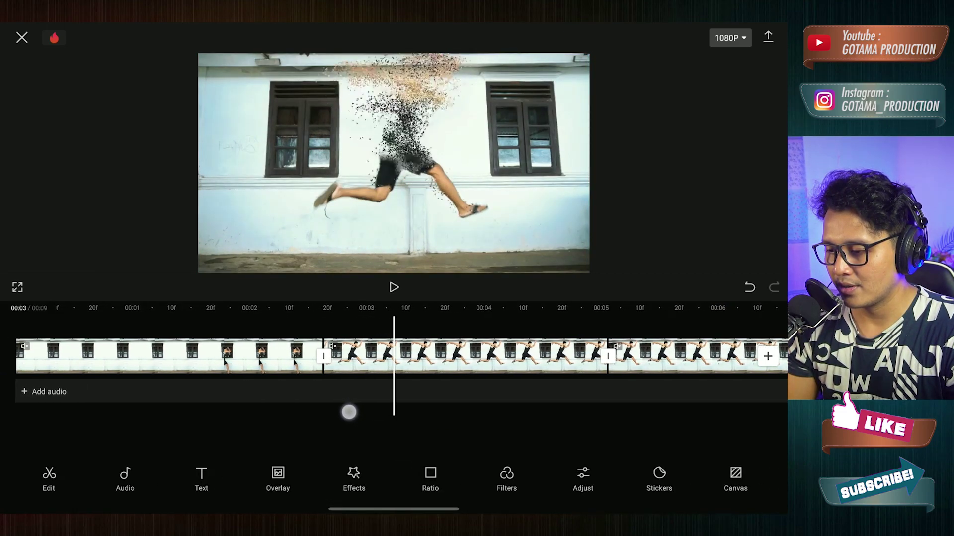
{"action": "left_click", "coordinate": [393, 287]}
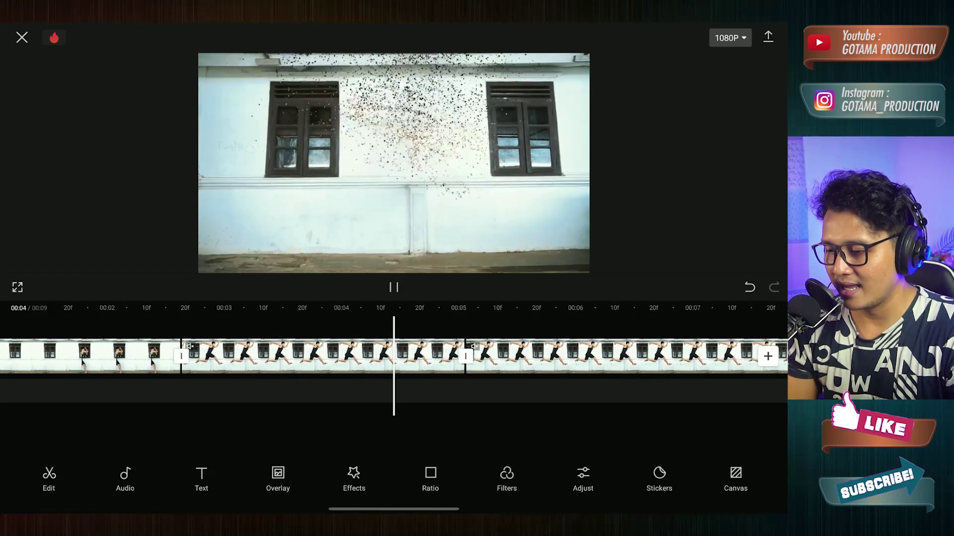
{"action": "left_click_drag", "start_coordinate": [447, 413], "coordinate": [446, 409]}
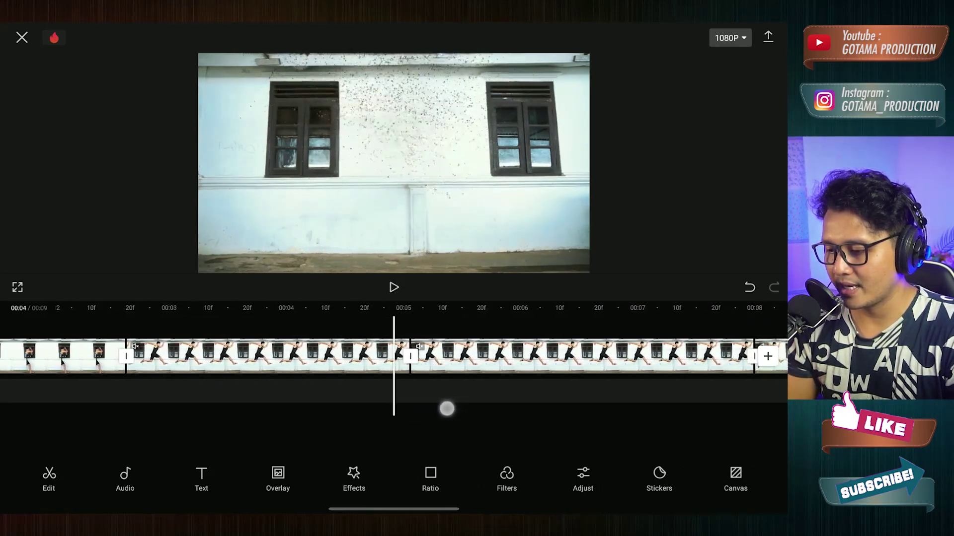
{"action": "left_click_drag", "start_coordinate": [357, 418], "coordinate": [468, 419]}
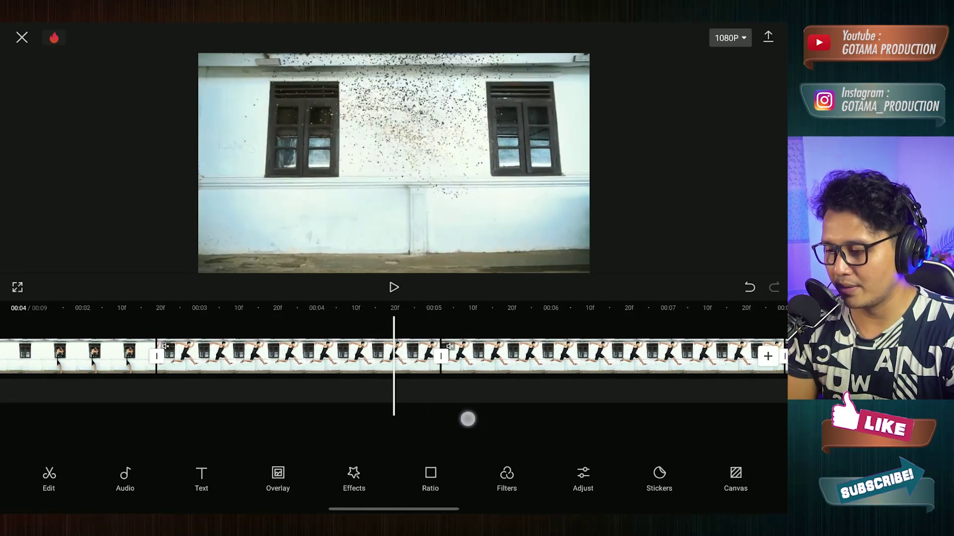
{"action": "left_click_drag", "start_coordinate": [403, 416], "coordinate": [375, 419]}
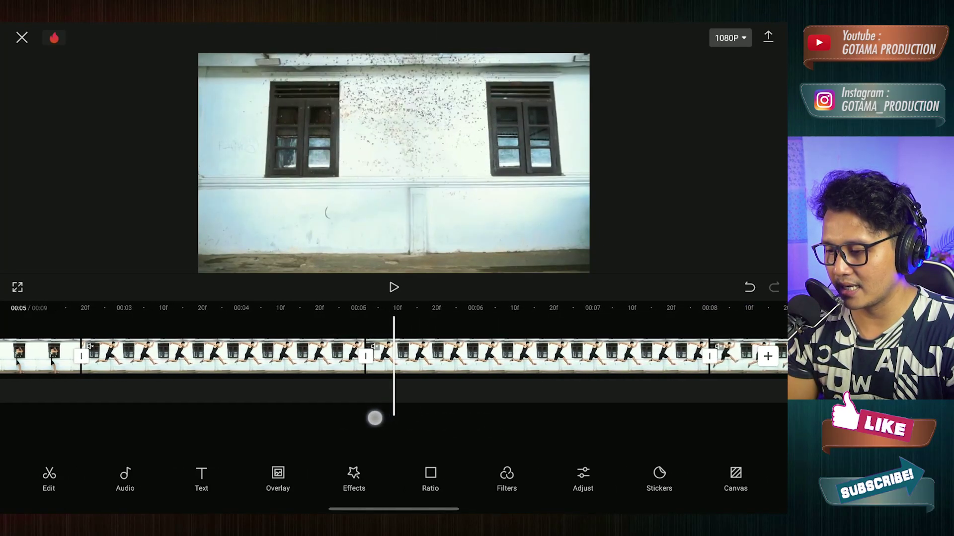
{"action": "left_click_drag", "start_coordinate": [476, 428], "coordinate": [454, 418]}
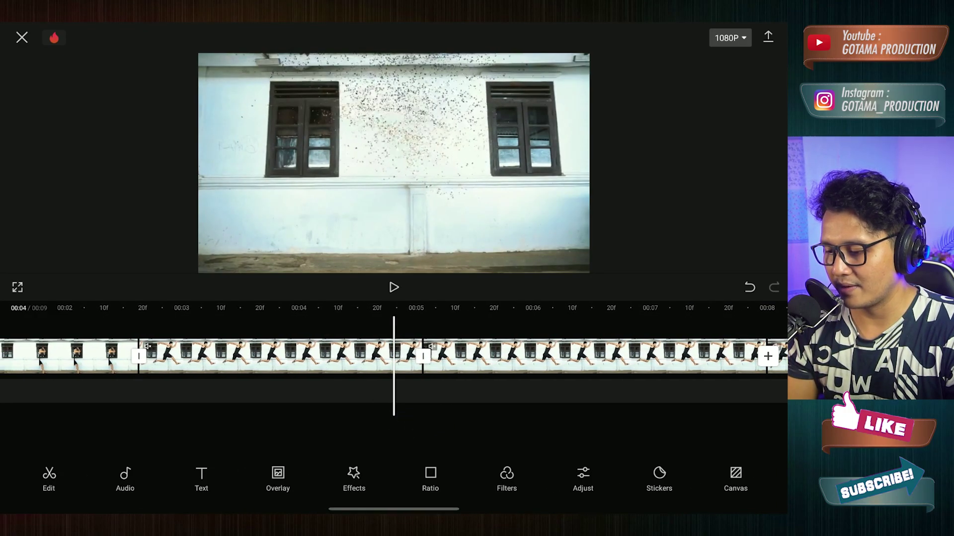
Trim the middle clip to start slightly later and scrub back to about 00:04.
{"action": "left_click", "coordinate": [278, 356]}
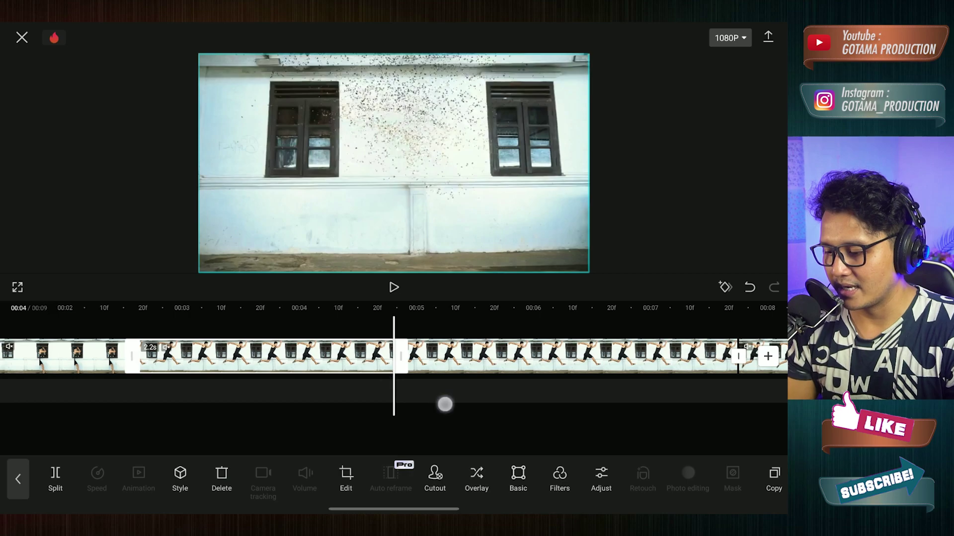
{"action": "left_click", "coordinate": [444, 404]}
{"action": "left_click_drag", "start_coordinate": [452, 396], "coordinate": [387, 413]}
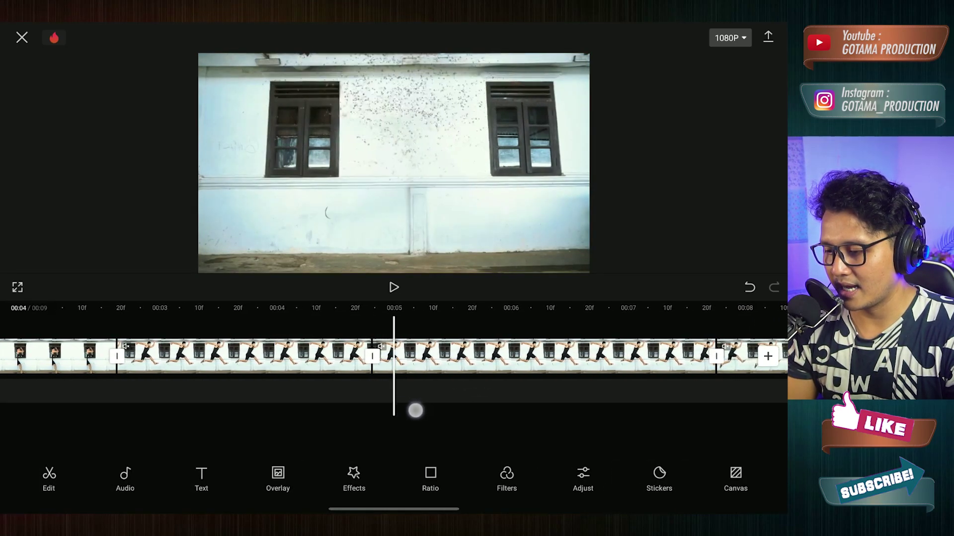
{"action": "left_click", "coordinate": [519, 356]}
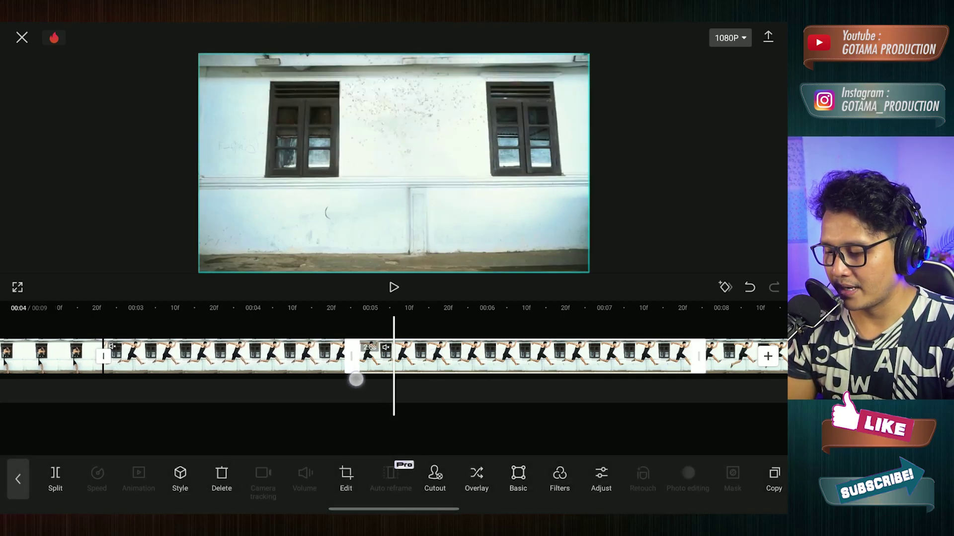
{"action": "mouse_move", "coordinate": [380, 387]}
{"action": "left_mouse_down"}
{"action": "mouse_move", "coordinate": [471, 409]}
{"action": "mouse_move", "coordinate": [365, 420]}
{"action": "left_mouse_up"}
{"action": "left_click", "coordinate": [462, 403]}
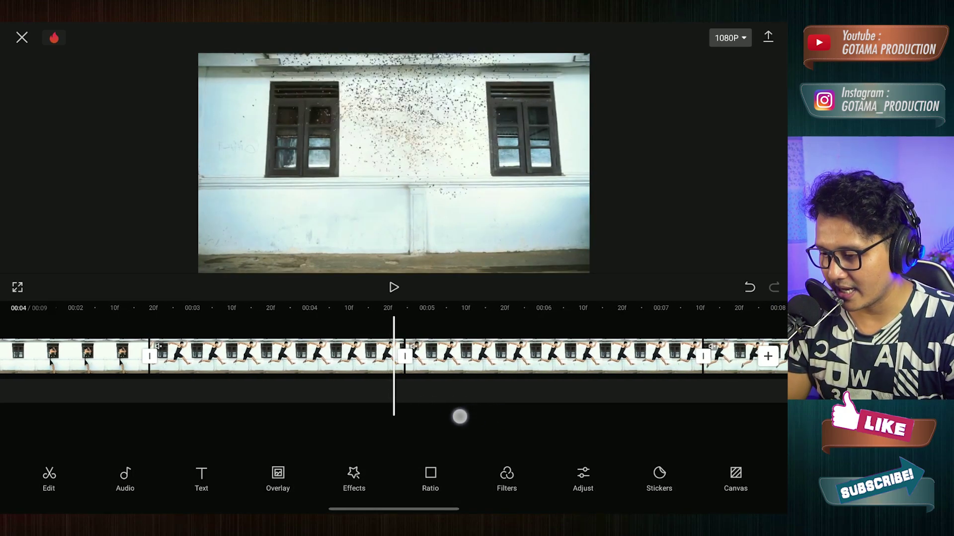
{"action": "left_click_drag", "start_coordinate": [450, 413], "coordinate": [279, 411]}
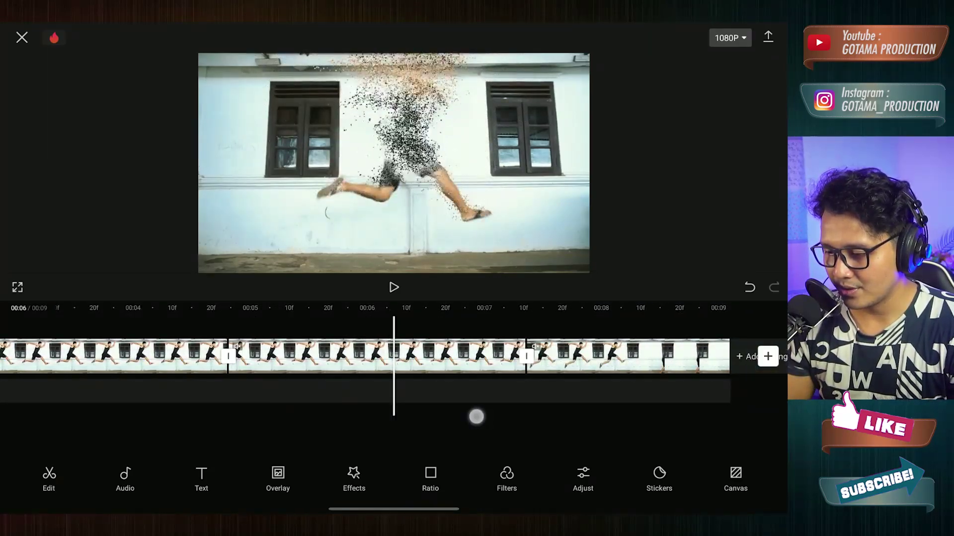
Trim the end of the middle clip so the project totals 00:08.
{"action": "left_click_drag", "start_coordinate": [477, 417], "coordinate": [351, 415]}
{"action": "left_click_drag", "start_coordinate": [439, 424], "coordinate": [419, 419]}
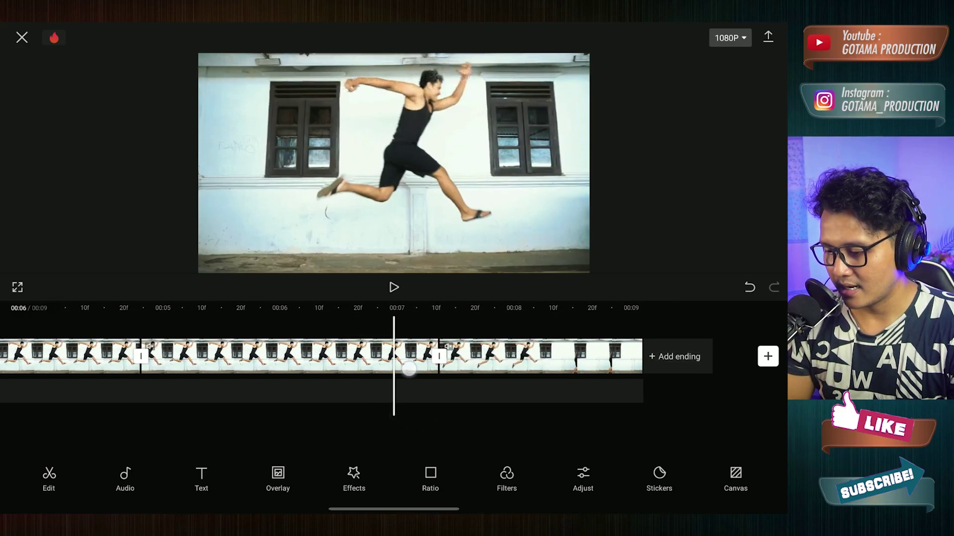
{"action": "left_click", "coordinate": [409, 368]}
{"action": "left_click_drag", "start_coordinate": [446, 357], "coordinate": [447, 365]}
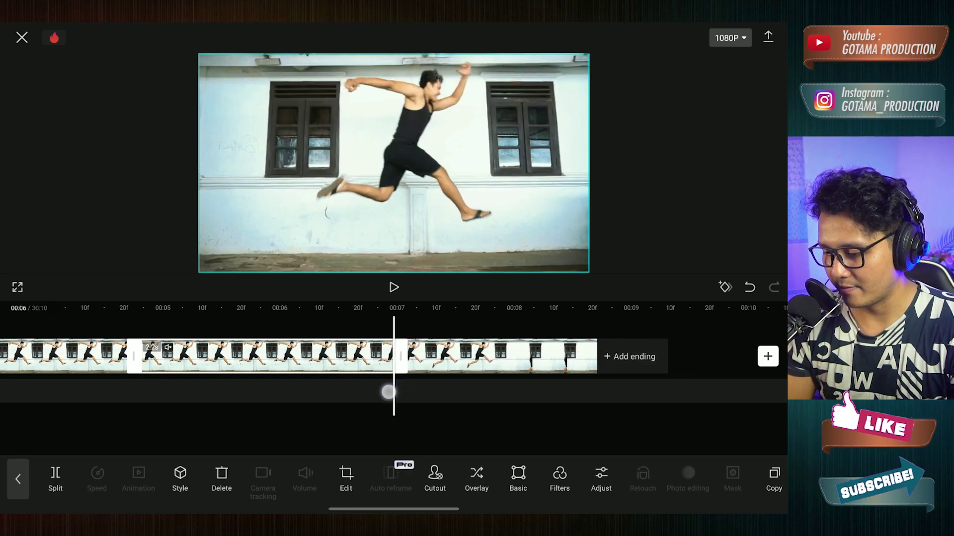
{"action": "mouse_move", "coordinate": [389, 393]}
{"action": "left_mouse_down"}
{"action": "mouse_move", "coordinate": [311, 404]}
{"action": "mouse_move", "coordinate": [510, 411]}
{"action": "left_mouse_up"}
{"action": "left_click", "coordinate": [311, 404]}
Replay the jump and particle dissolve, pausing at 00:04.
{"action": "mouse_move", "coordinate": [432, 411]}
{"action": "left_mouse_down"}
{"action": "mouse_move", "coordinate": [505, 418]}
{"action": "mouse_move", "coordinate": [628, 405]}
{"action": "left_mouse_up"}
{"action": "left_click", "coordinate": [394, 287]}
{"action": "left_click", "coordinate": [394, 287]}
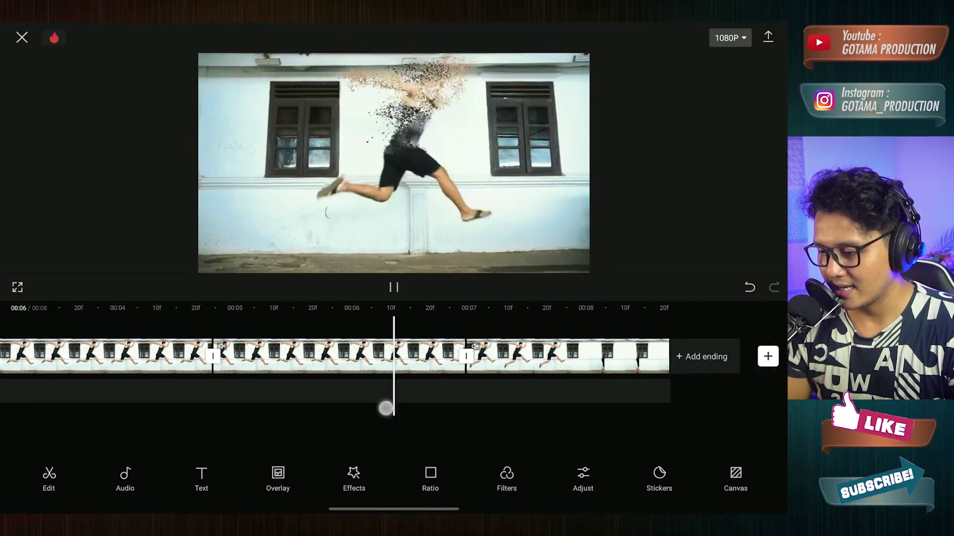
{"action": "mouse_move", "coordinate": [385, 407]}
{"action": "left_mouse_down"}
{"action": "mouse_move", "coordinate": [592, 400]}
{"action": "mouse_move", "coordinate": [366, 416]}
{"action": "left_mouse_up"}
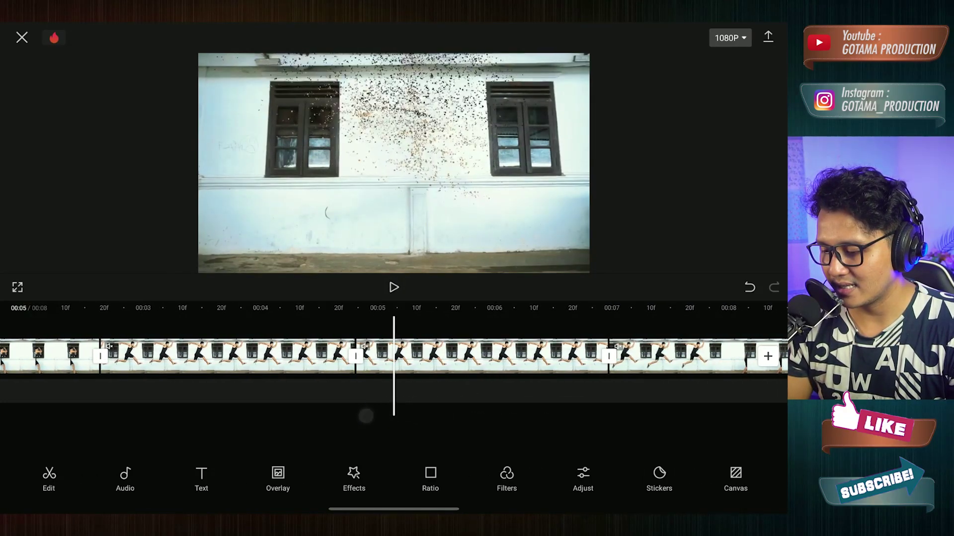
Apply the Overlay Mix transition at the join after the dissolving clip and play it through.
{"action": "left_click", "coordinate": [356, 357]}
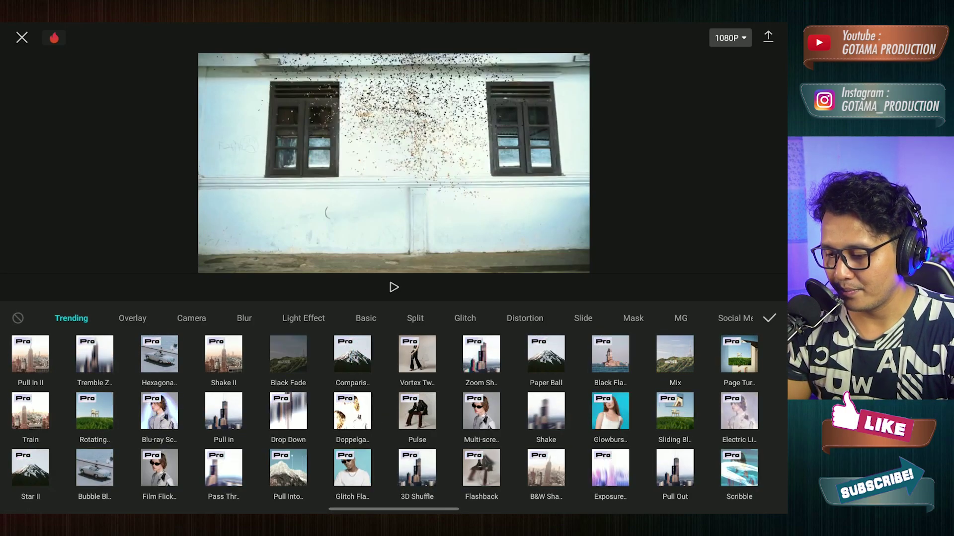
{"action": "left_click", "coordinate": [132, 318]}
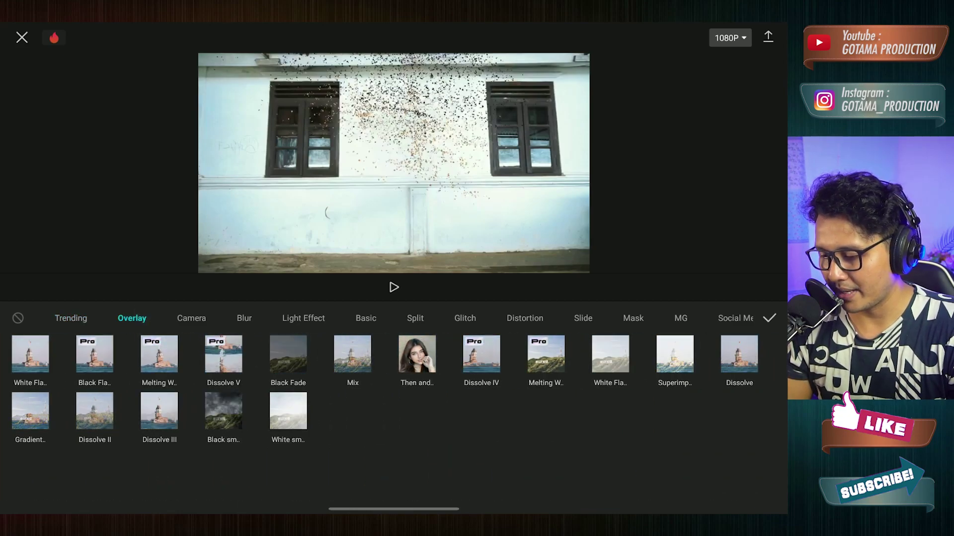
{"action": "left_click", "coordinate": [352, 354]}
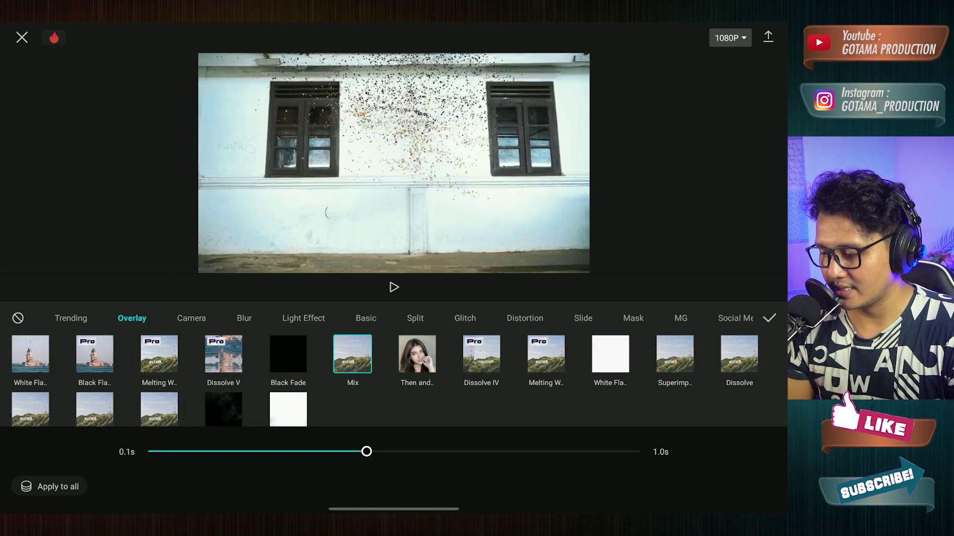
{"action": "left_click", "coordinate": [771, 318]}
{"action": "mouse_move", "coordinate": [490, 419]}
{"action": "left_mouse_down"}
{"action": "mouse_move", "coordinate": [326, 417]}
{"action": "mouse_move", "coordinate": [556, 417]}
{"action": "mouse_move", "coordinate": [283, 430]}
{"action": "mouse_move", "coordinate": [530, 432]}
{"action": "left_mouse_up"}
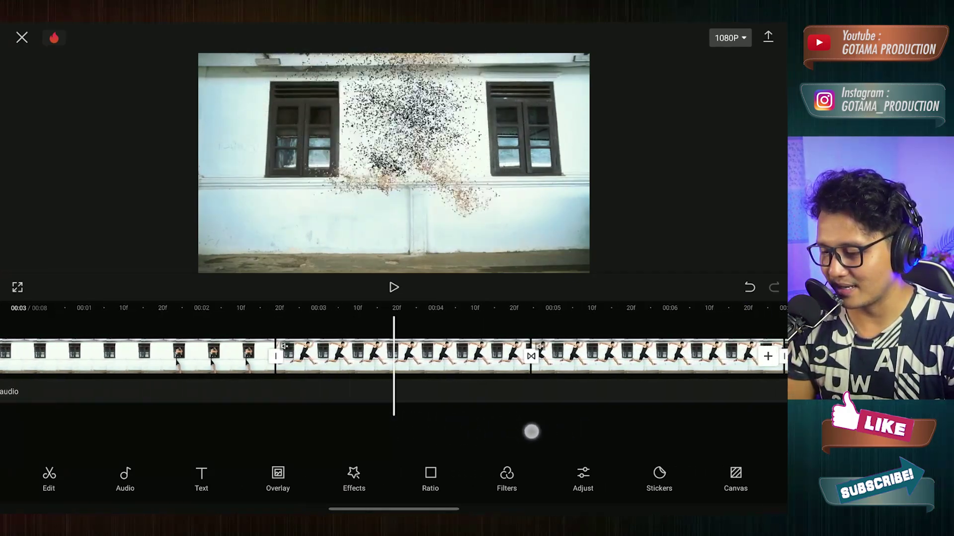
{"action": "left_click", "coordinate": [393, 287]}
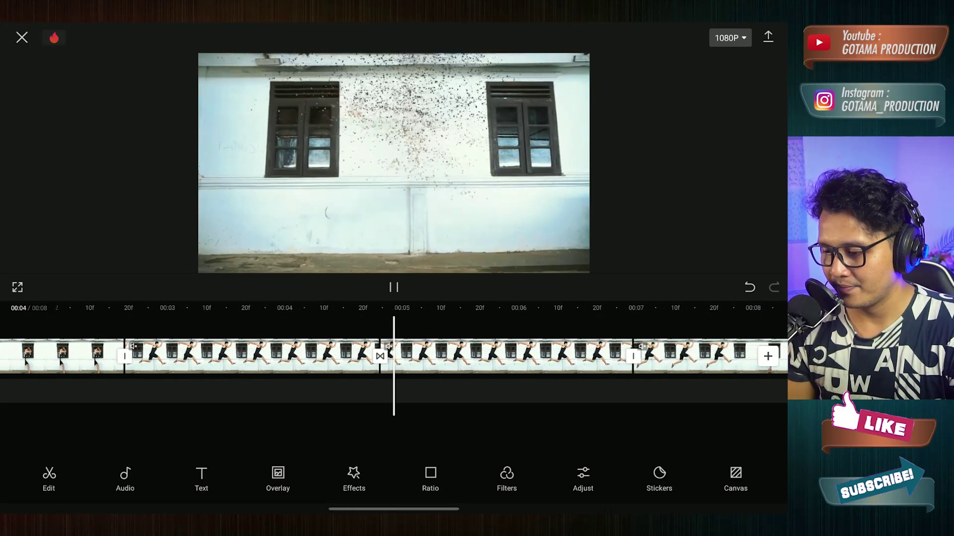
{"action": "left_click_drag", "start_coordinate": [407, 409], "coordinate": [534, 412]}
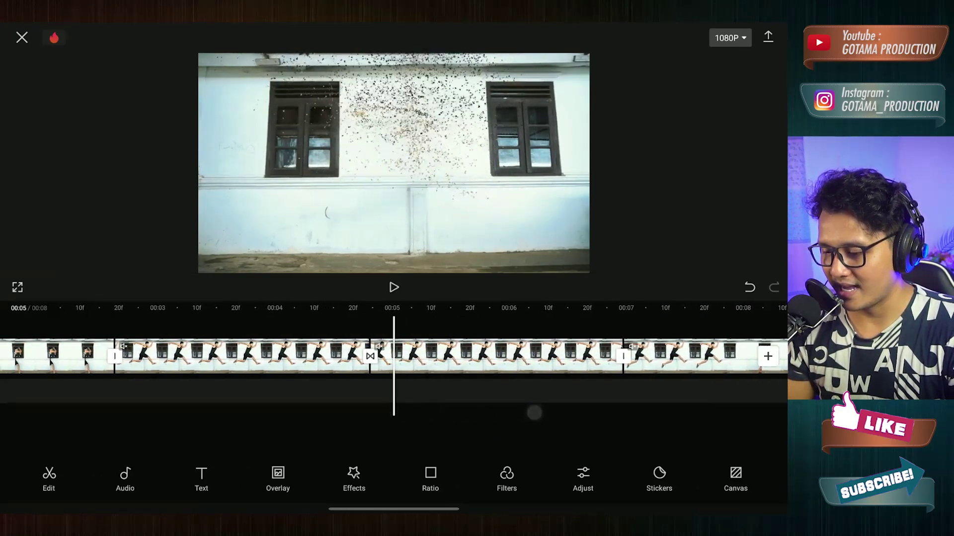
Lengthen the Mix transition to 0.9 seconds and zoom out to the full 8-second timeline.
{"action": "left_click", "coordinate": [370, 356]}
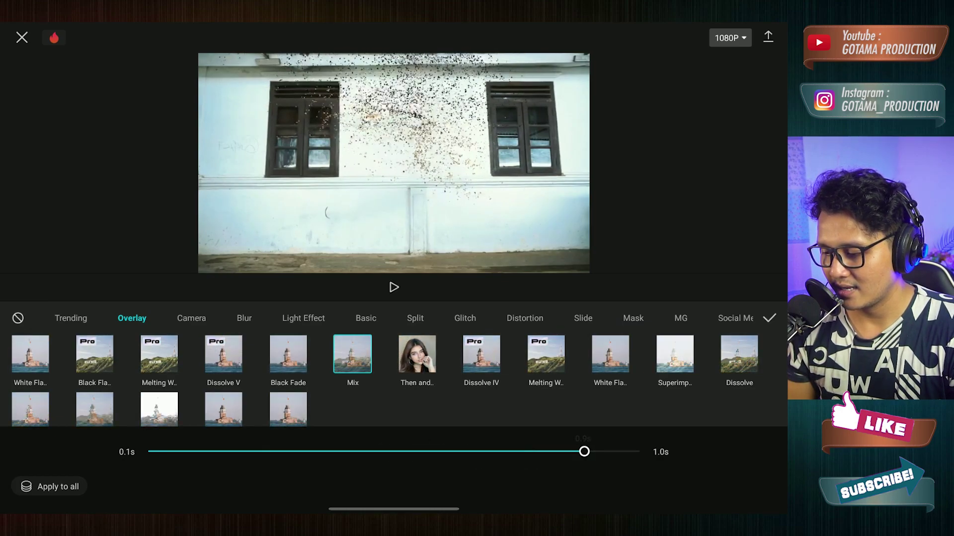
{"action": "left_click", "coordinate": [768, 318]}
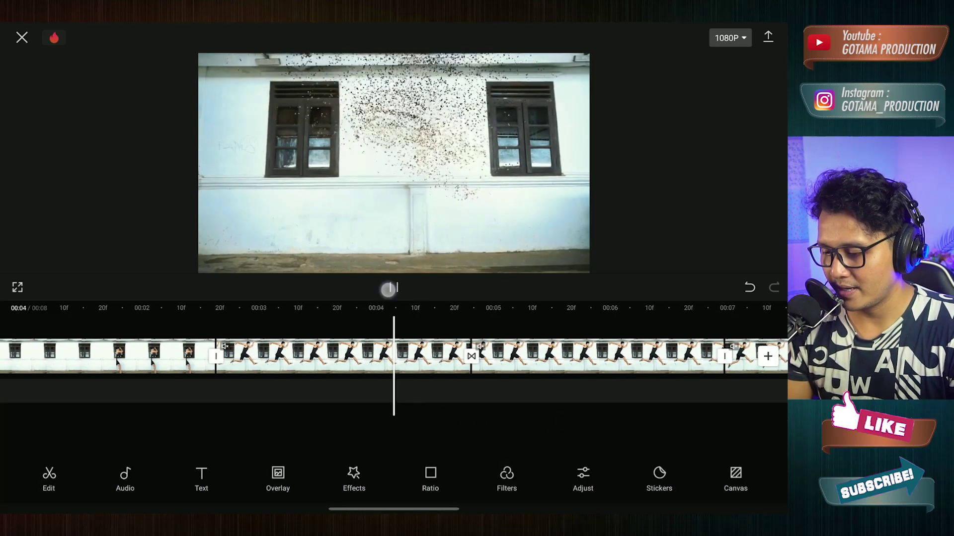
{"action": "left_click_drag", "start_coordinate": [569, 412], "coordinate": [595, 412]}
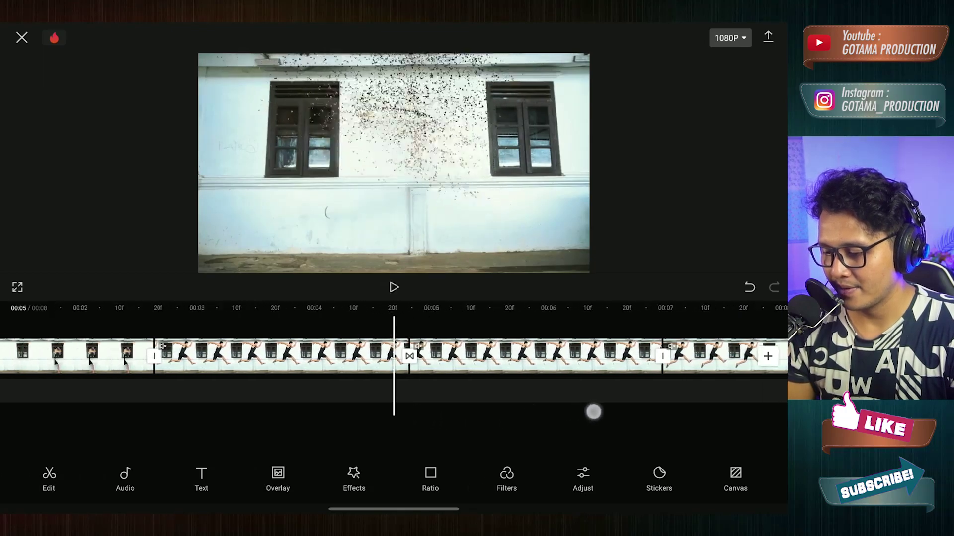
{"action": "scroll", "coordinate": [418, 420], "scroll_direction": "down", "scroll_amount": 5}
{"action": "left_click_drag", "start_coordinate": [442, 407], "coordinate": [592, 410]}
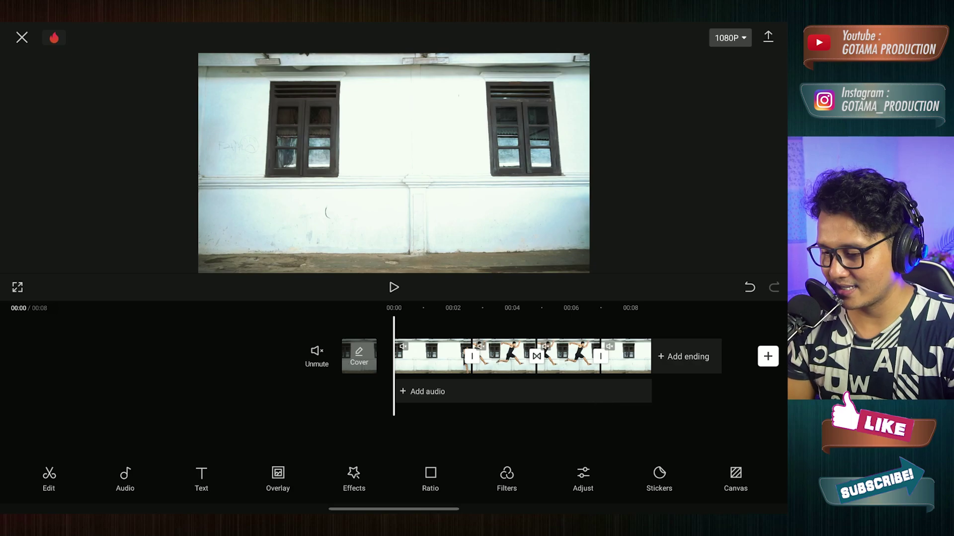
{"action": "left_click", "coordinate": [16, 288]}
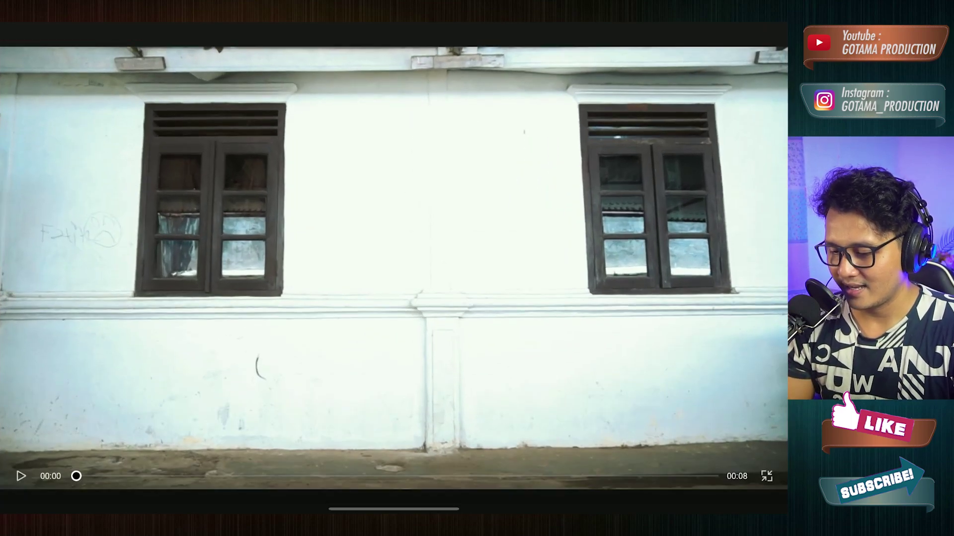
{"action": "left_click", "coordinate": [21, 476]}
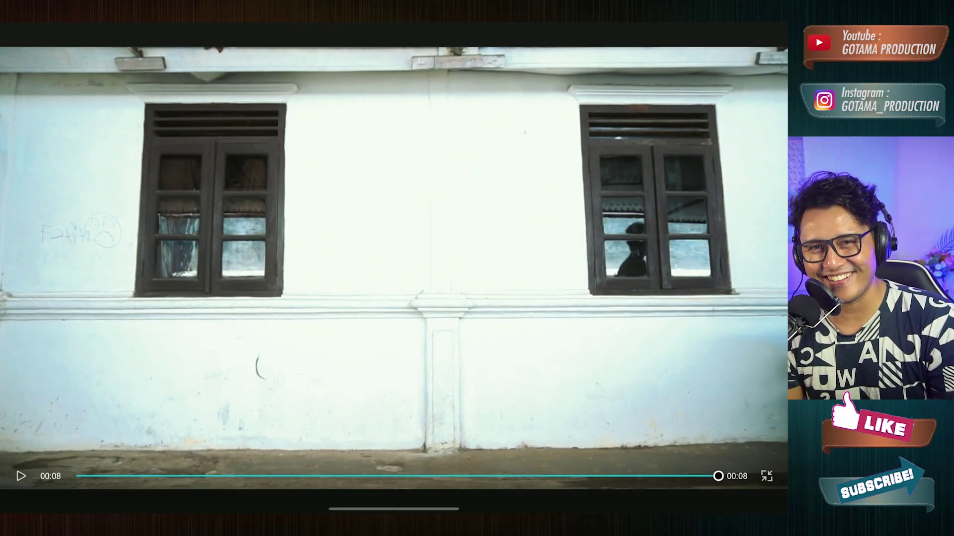
{"action": "left_click", "coordinate": [766, 477]}
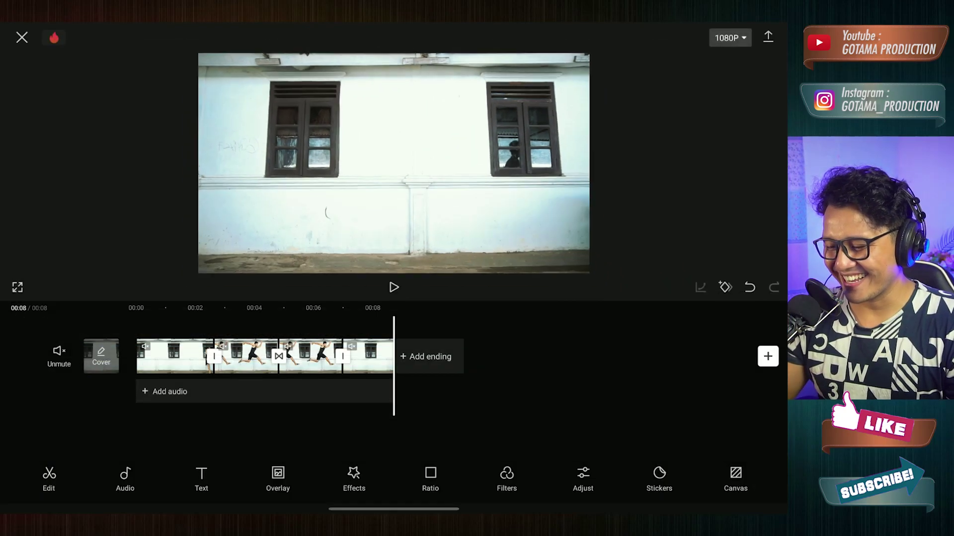
{"action": "mouse_move", "coordinate": [343, 418]}
{"action": "left_mouse_down"}
{"action": "mouse_move", "coordinate": [587, 421]}
{"action": "mouse_move", "coordinate": [485, 411]}
{"action": "mouse_move", "coordinate": [554, 415]}
{"action": "mouse_move", "coordinate": [387, 417]}
{"action": "left_mouse_up"}
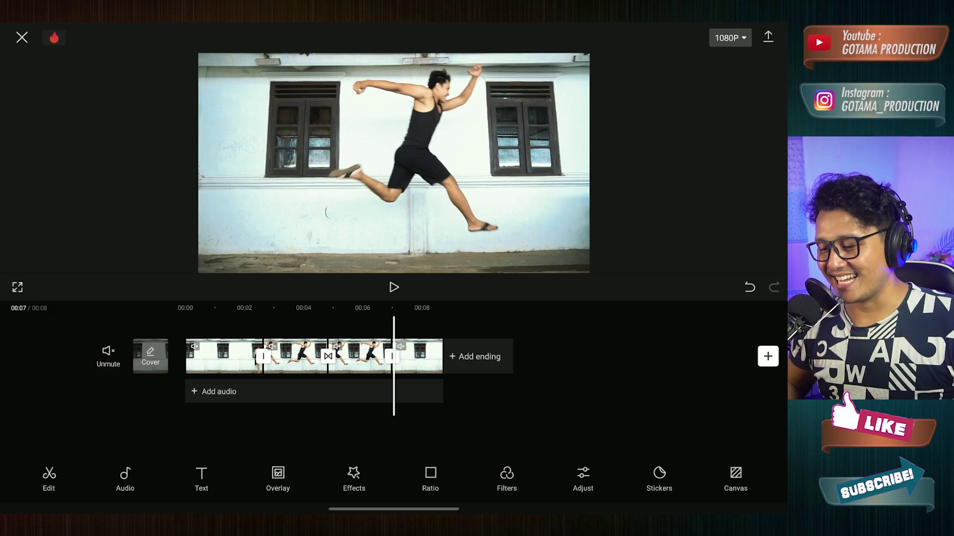